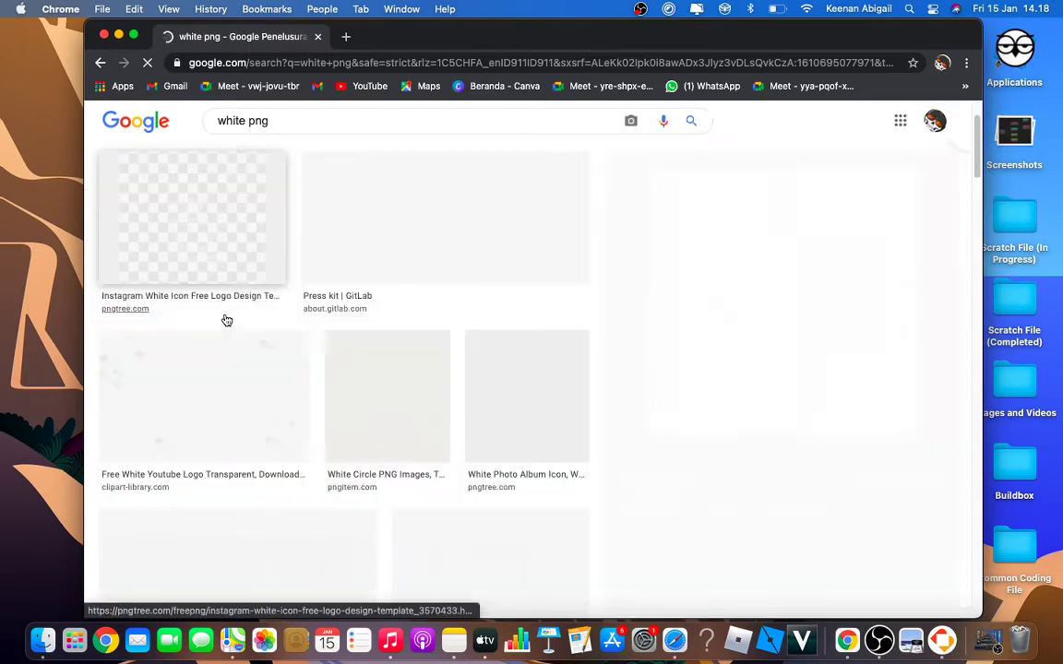
Step: Save the previewed white checkered image to Downloads as a JPEG named "White game" and close its preview
right_click(752, 318)
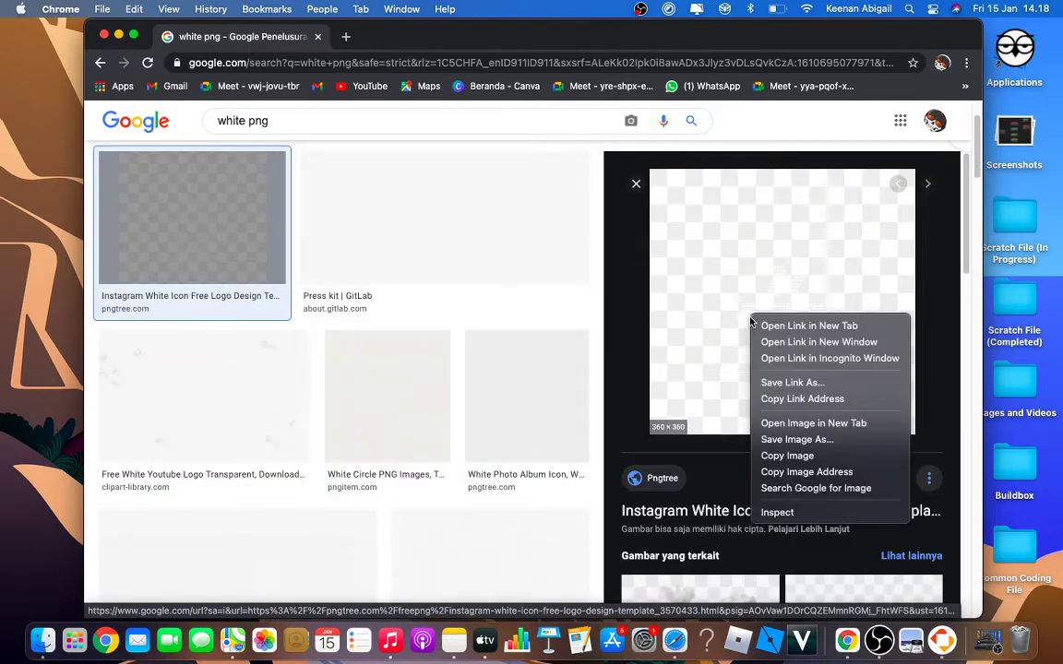
left_click(821, 441)
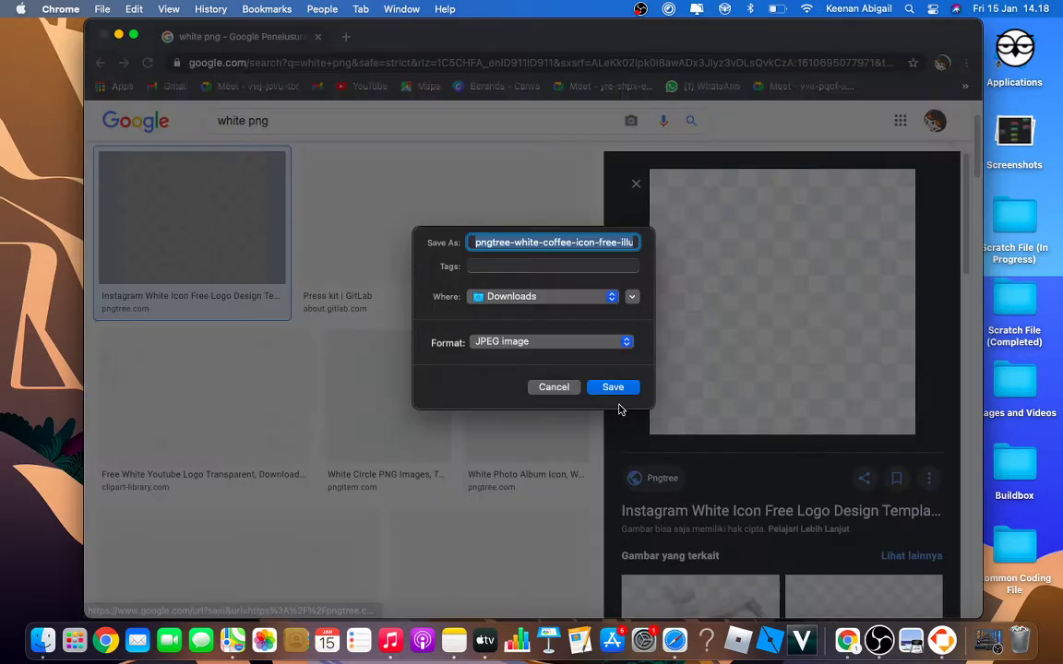
key("BackSpace")
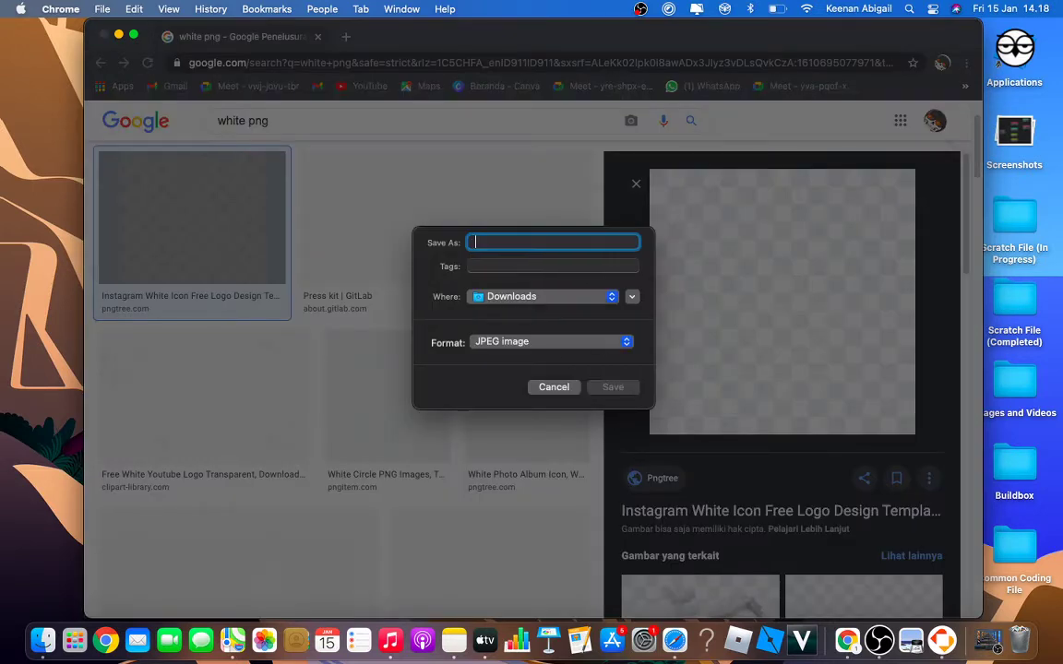
type("White game")
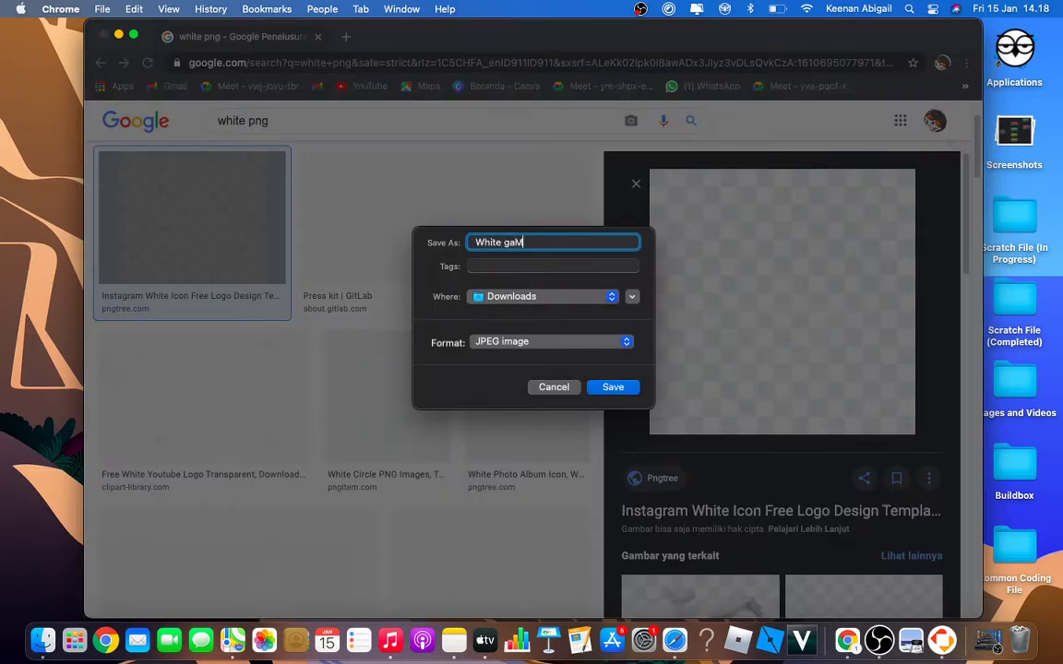
left_click(595, 395)
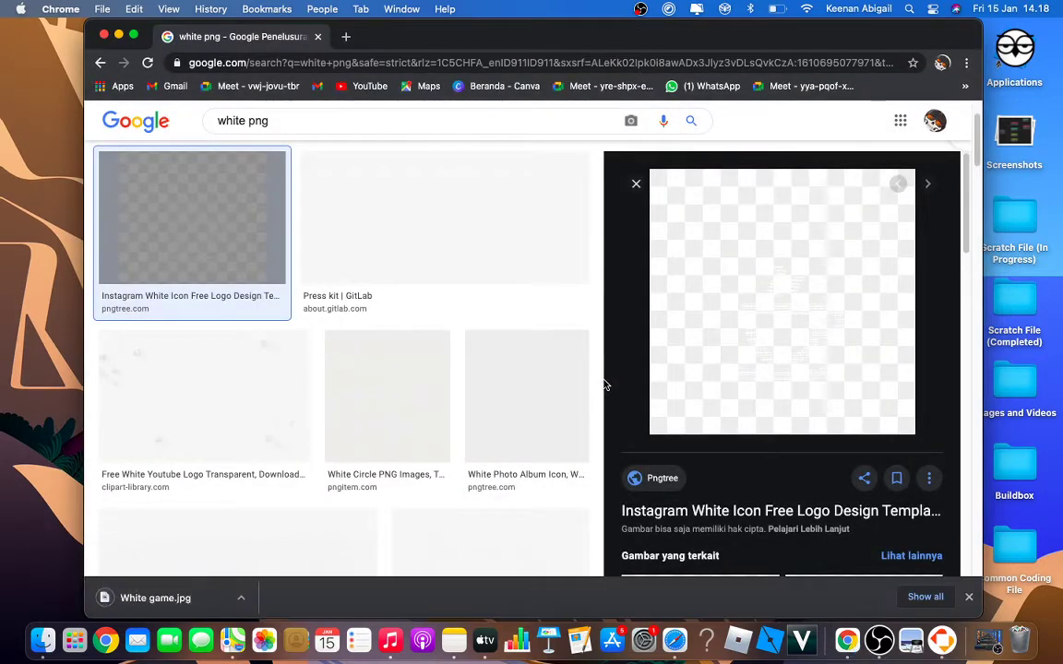
left_click(968, 597)
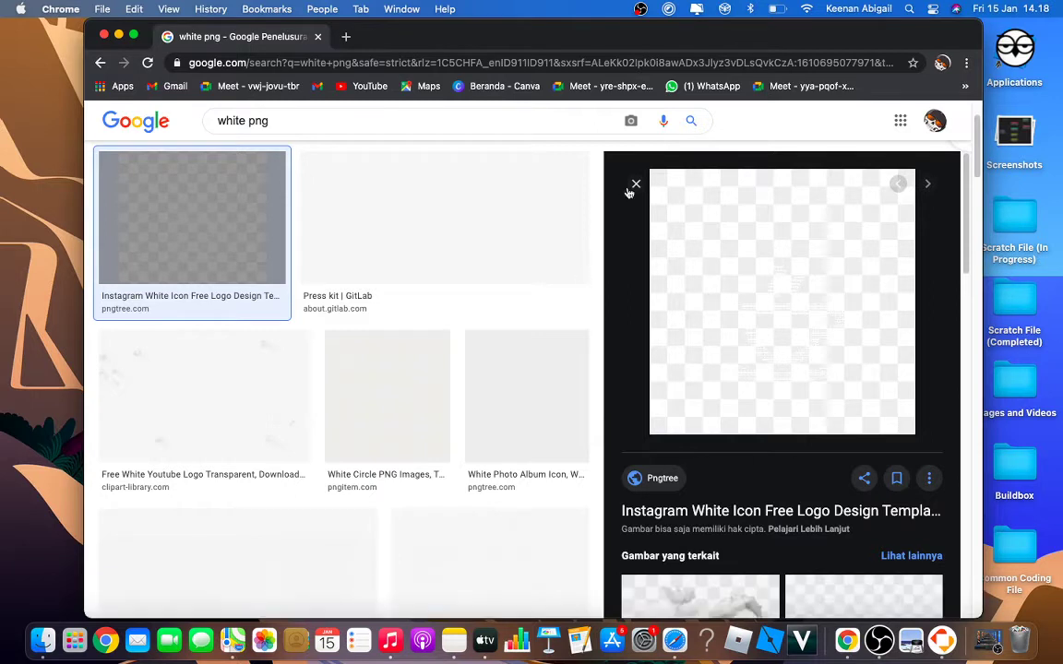
left_click(635, 184)
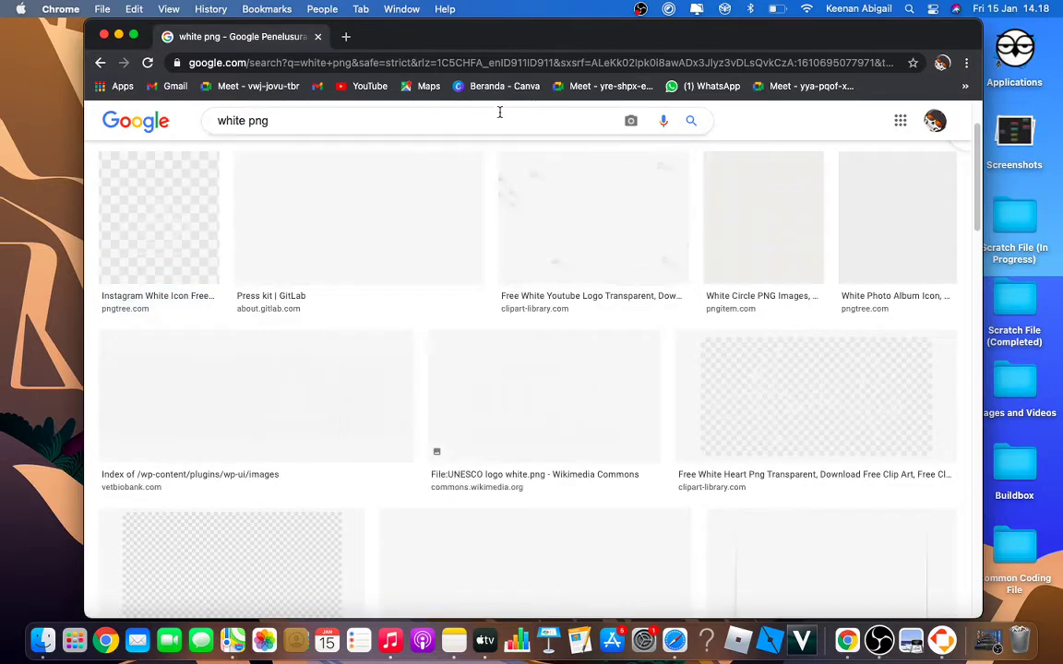
triple_click(317, 121)
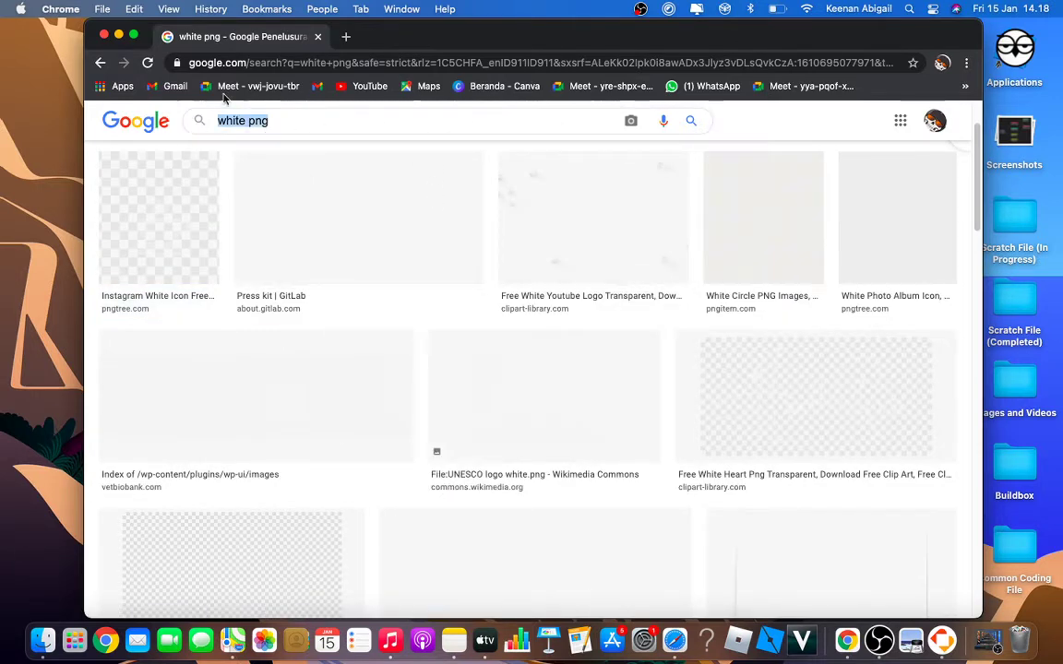
Step: Switch to Buildbox, find White game.jpg by searching for "White" in Finder, and place it on the Game Over UI canvas
key("super+Tab")
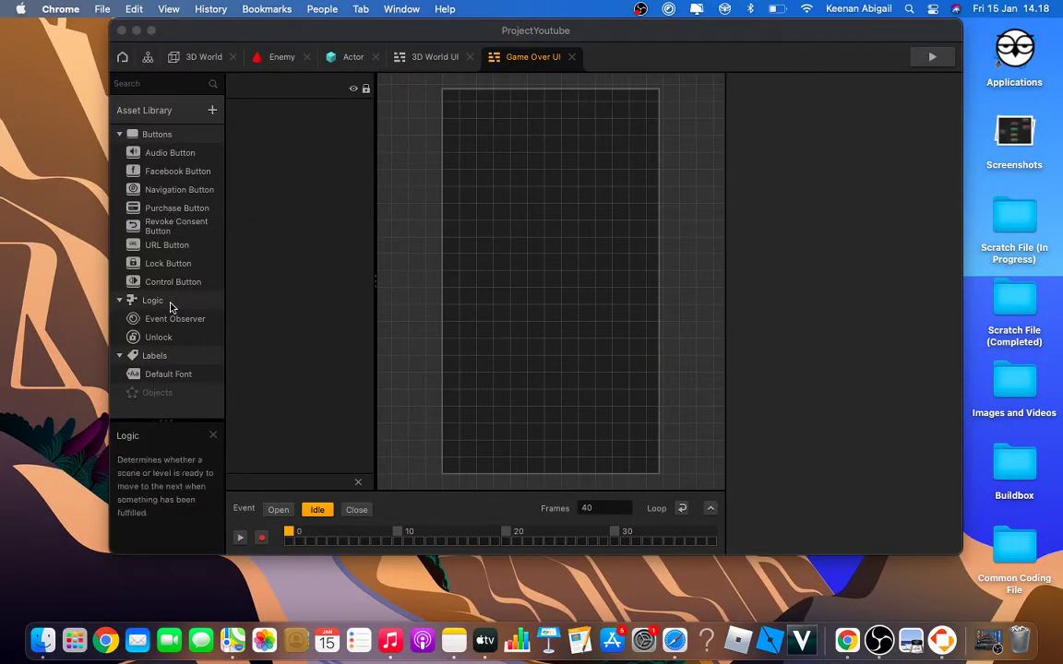
left_click(37, 637)
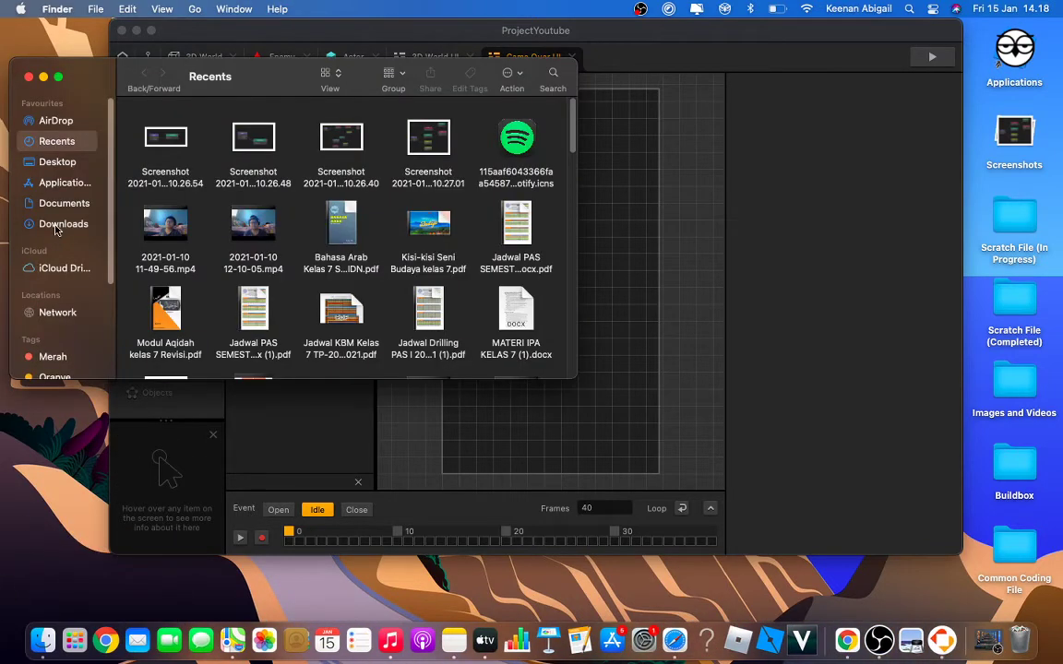
left_click(55, 222)
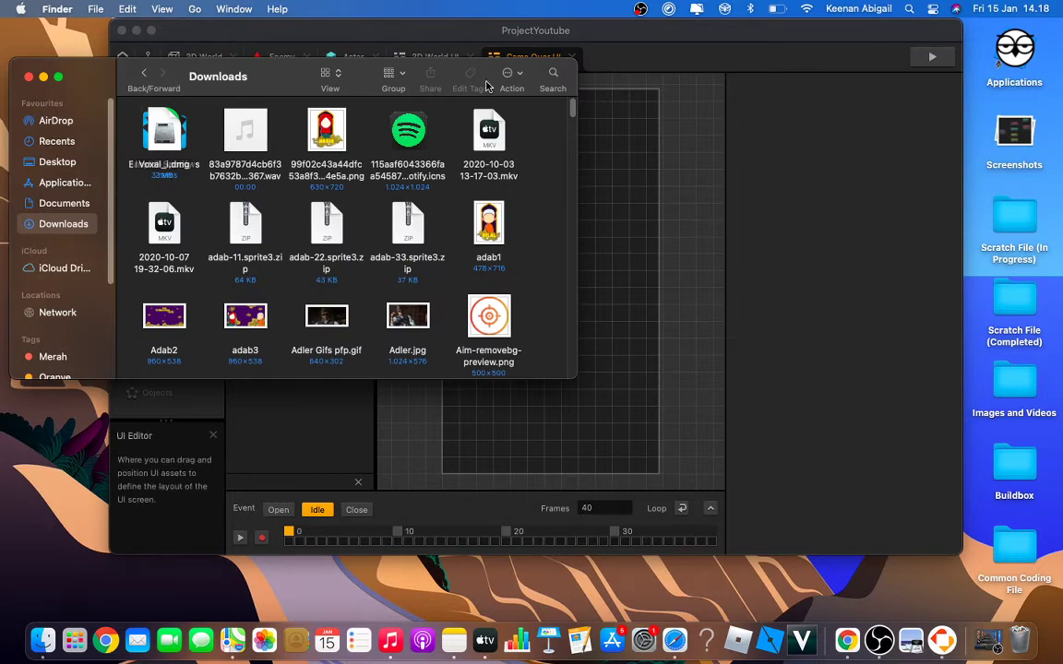
left_click(554, 76)
type("Wg")
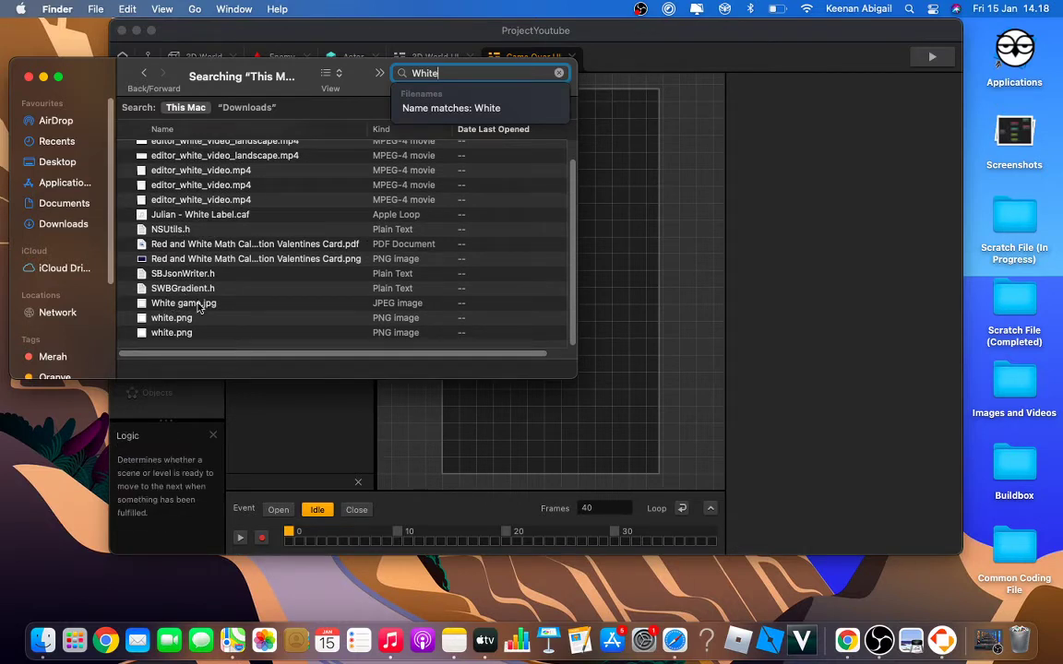
left_click_drag(203, 304, 671, 258)
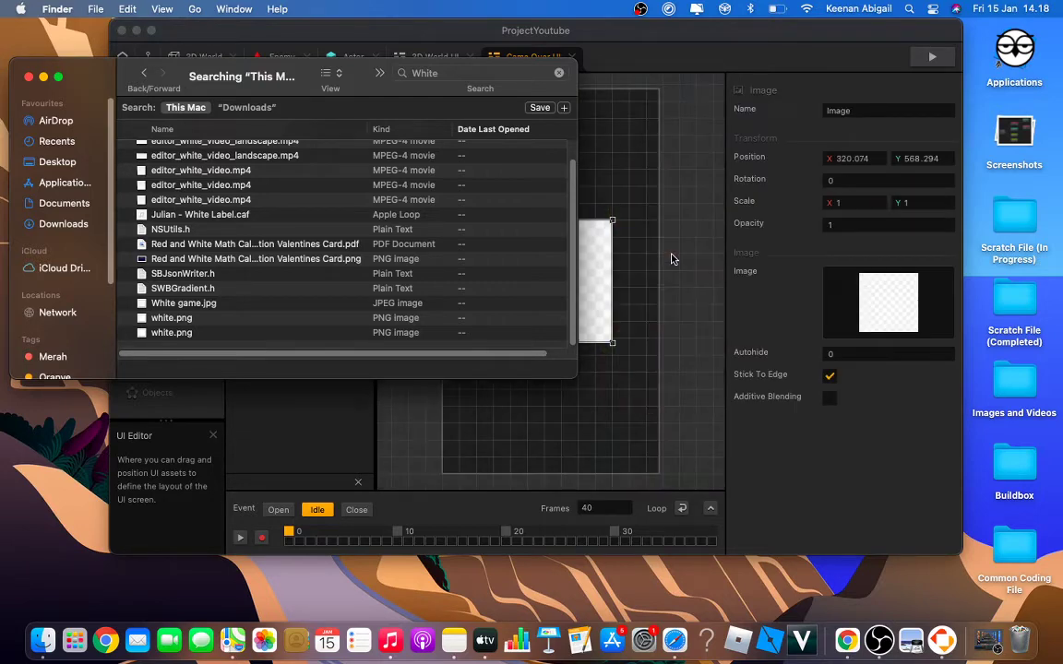
left_click_drag(88, 73, 249, 592)
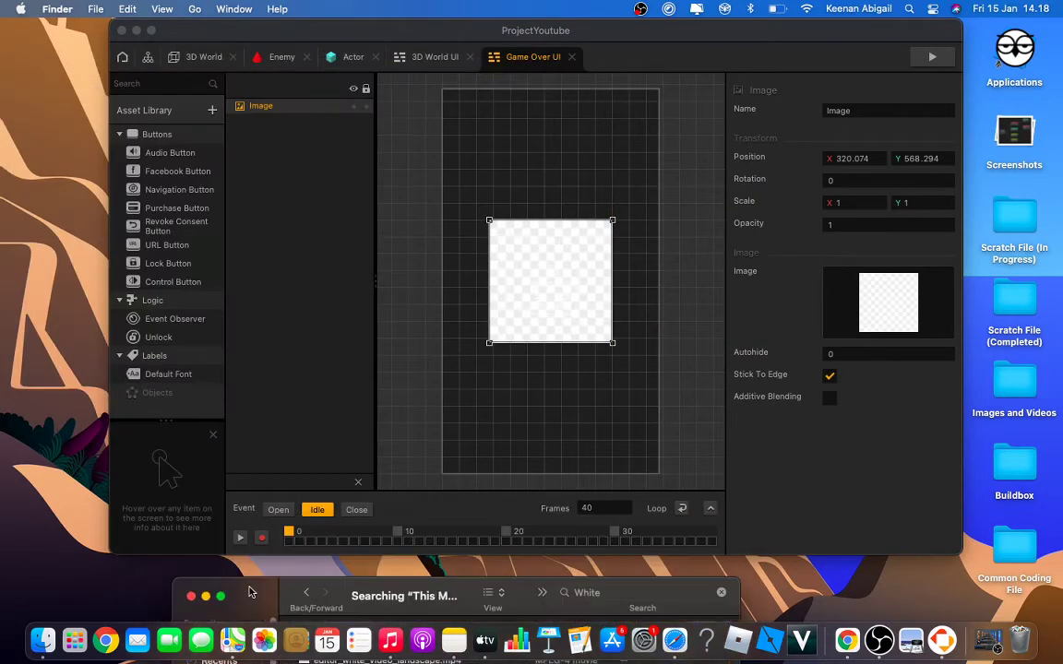
Step: Set the length of the Game Over UI's Idle animation to 20 frames
left_click(591, 501)
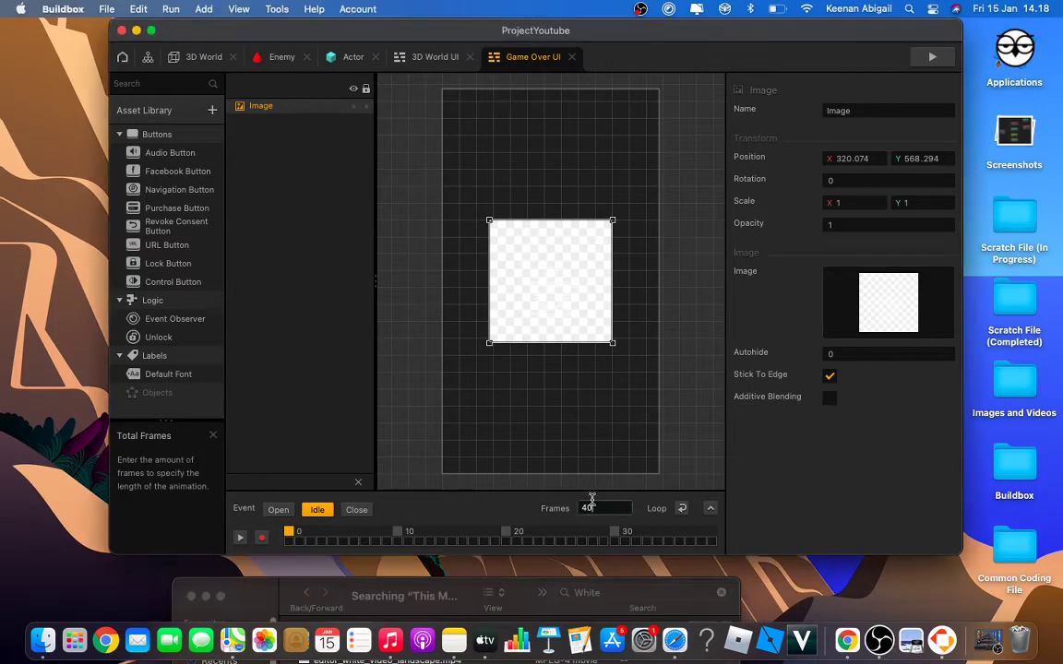
left_click(603, 507)
type("2")
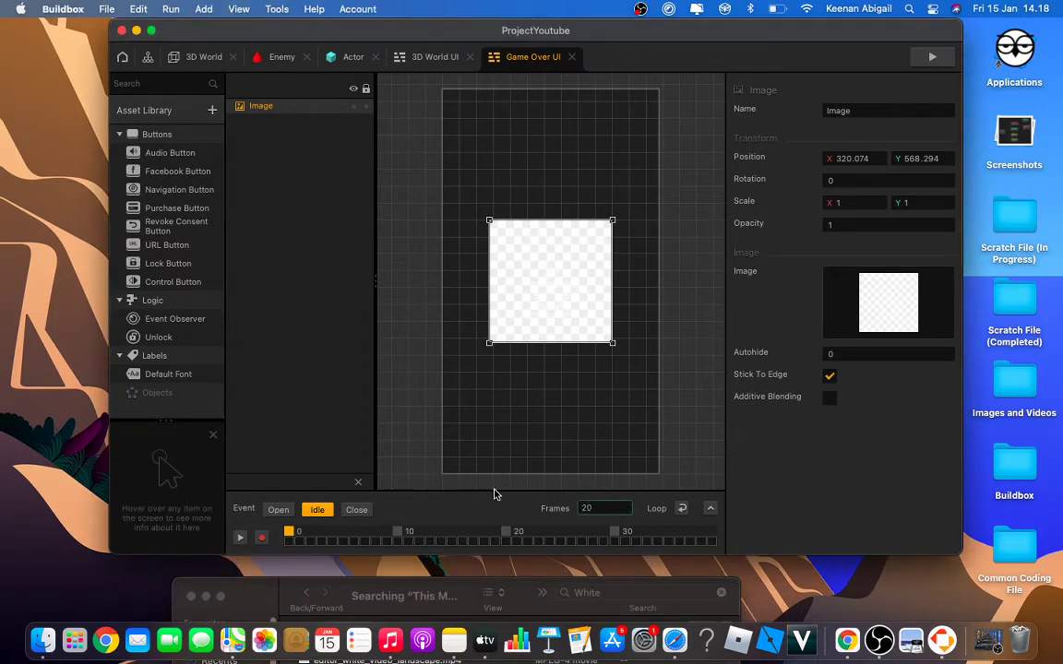
type("0")
key("Return")
Step: Stretch the white image to cover the Game Over UI screen, at a scale of about 1.744 by 3.141
left_click_drag(611, 218, 658, 95)
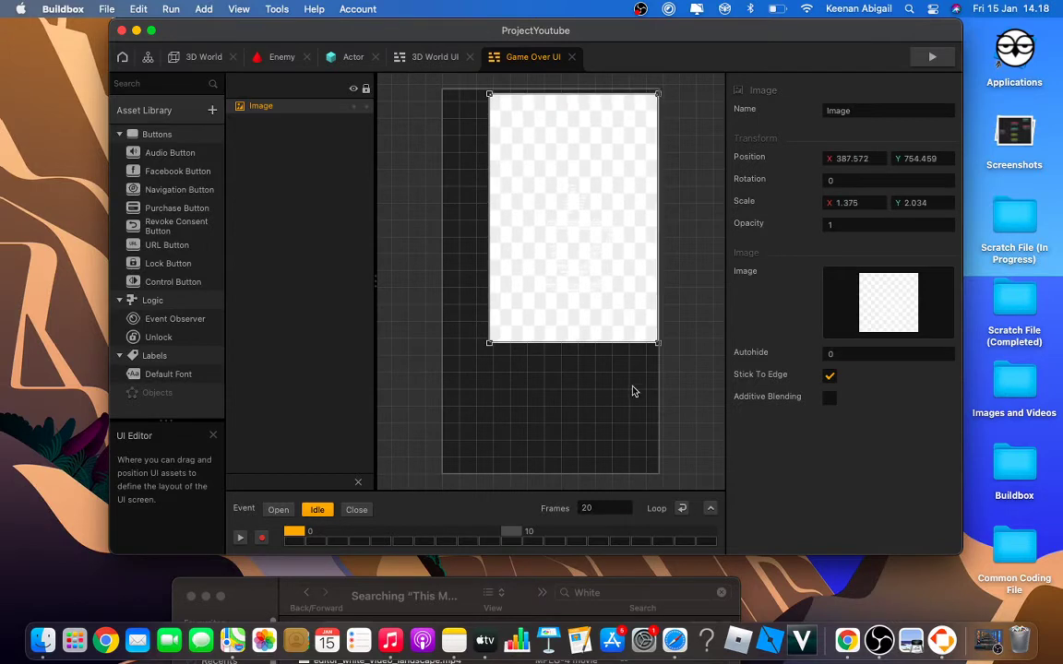
left_click_drag(489, 344, 446, 470)
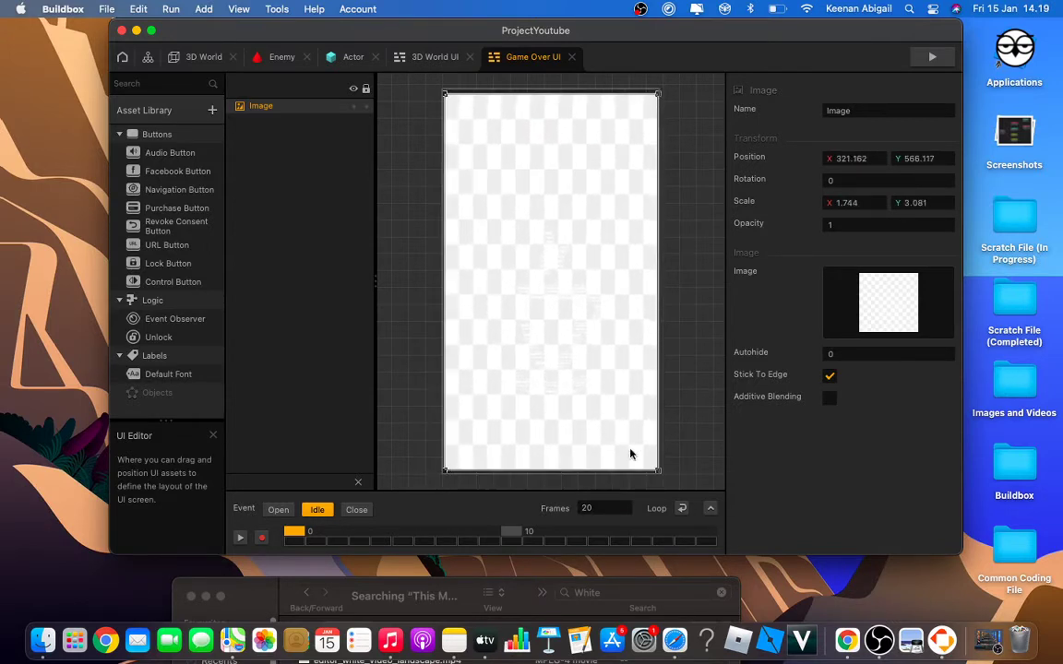
left_click_drag(647, 470, 646, 472)
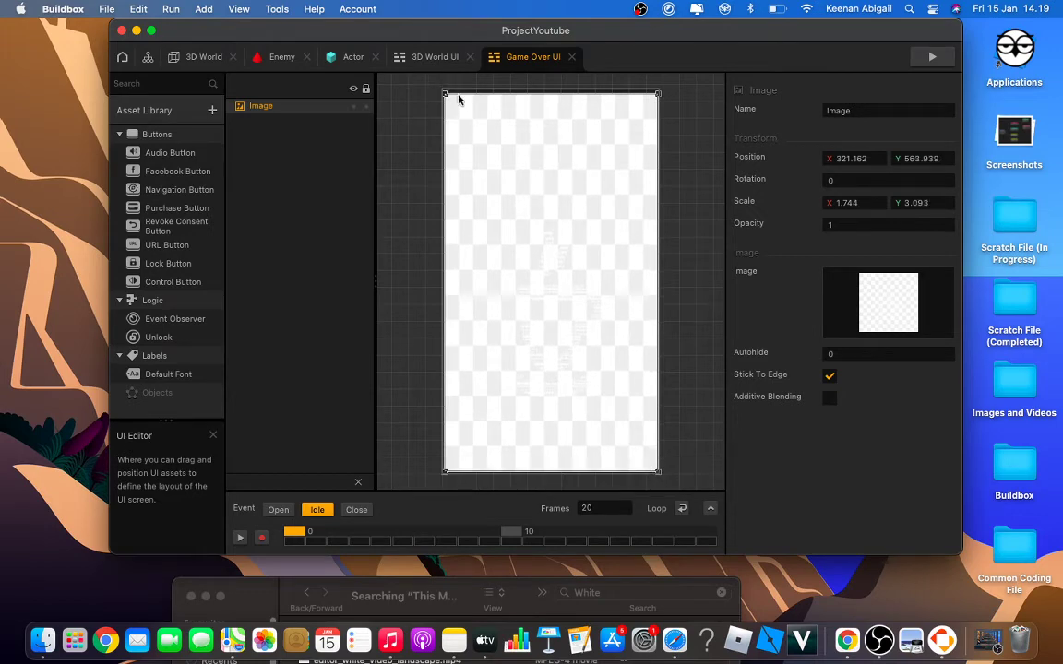
left_click_drag(459, 94, 457, 89)
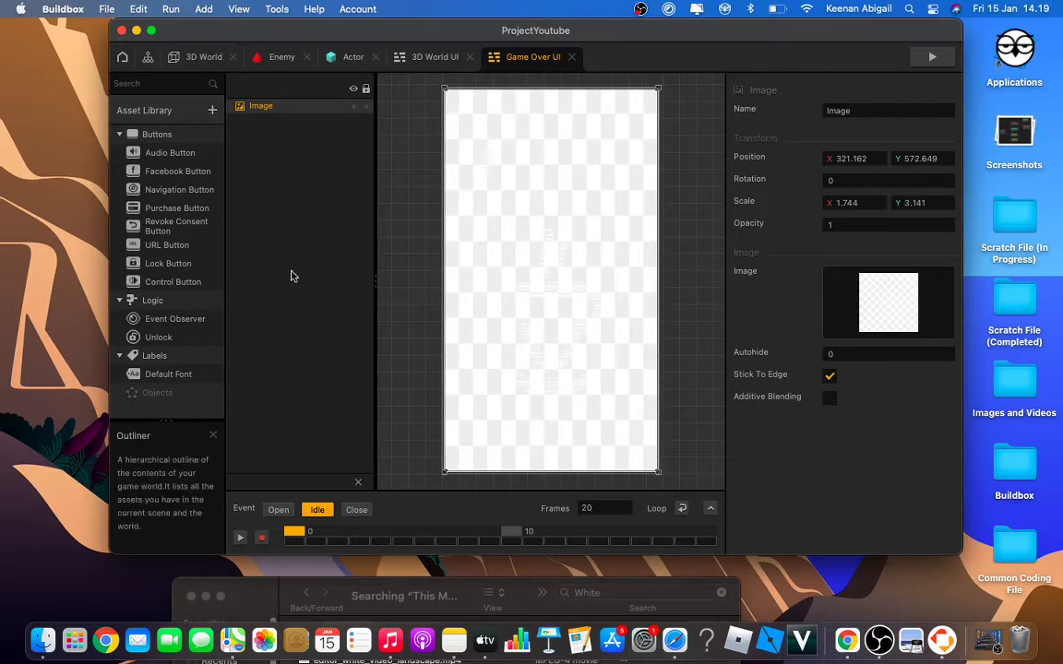
Step: Save the project as ProjectYoutube in the Buildbox folder, replacing the existing file
left_click(106, 9)
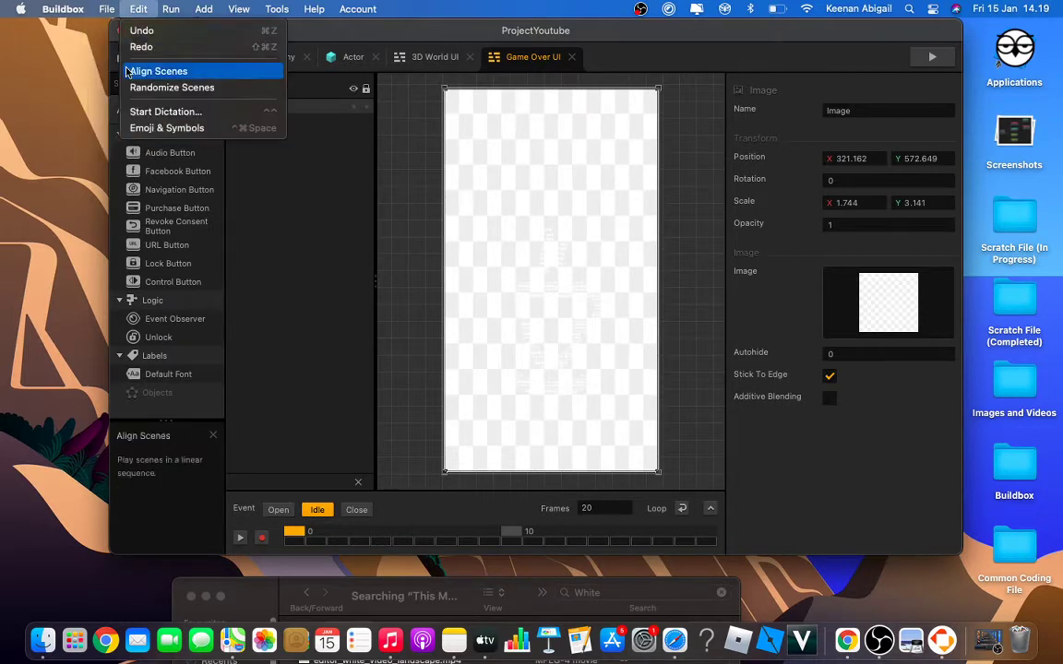
left_click(120, 95)
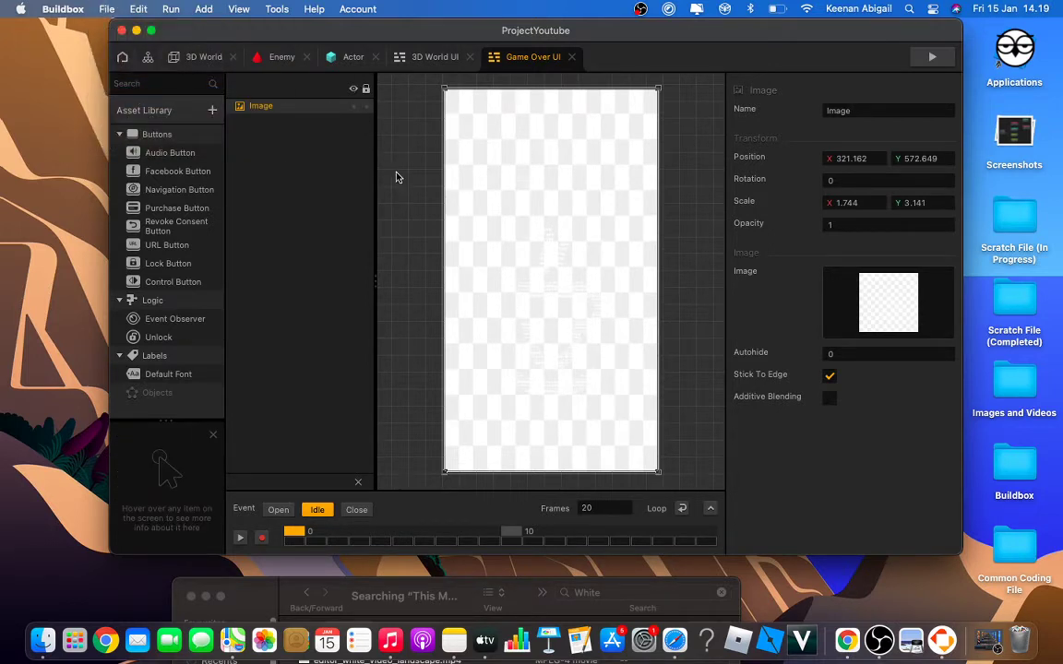
type("ProjectYoutube")
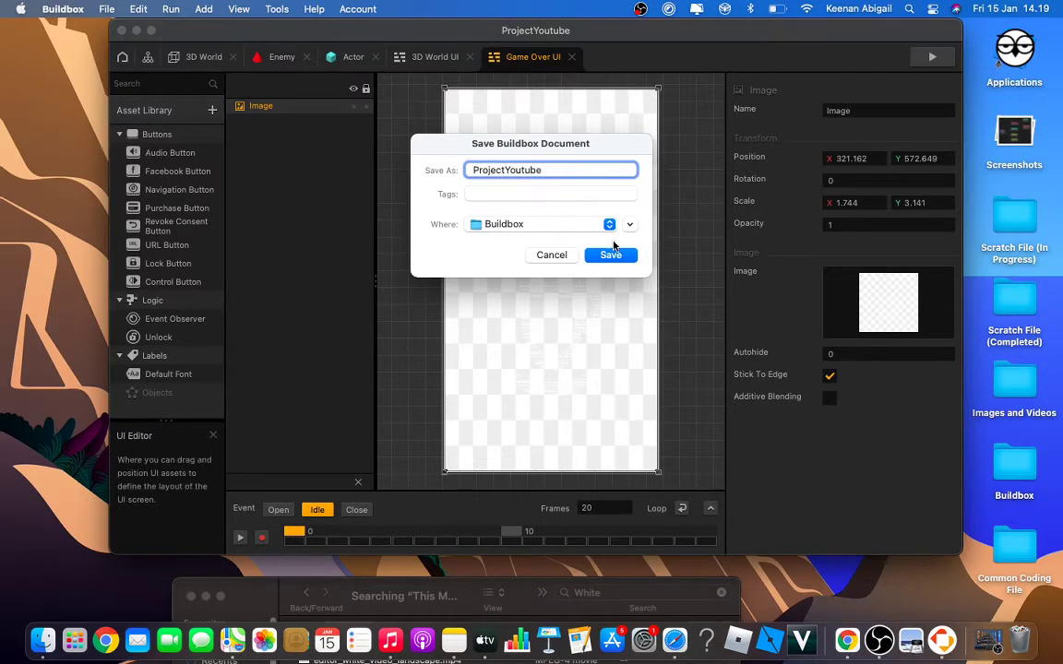
left_click(613, 251)
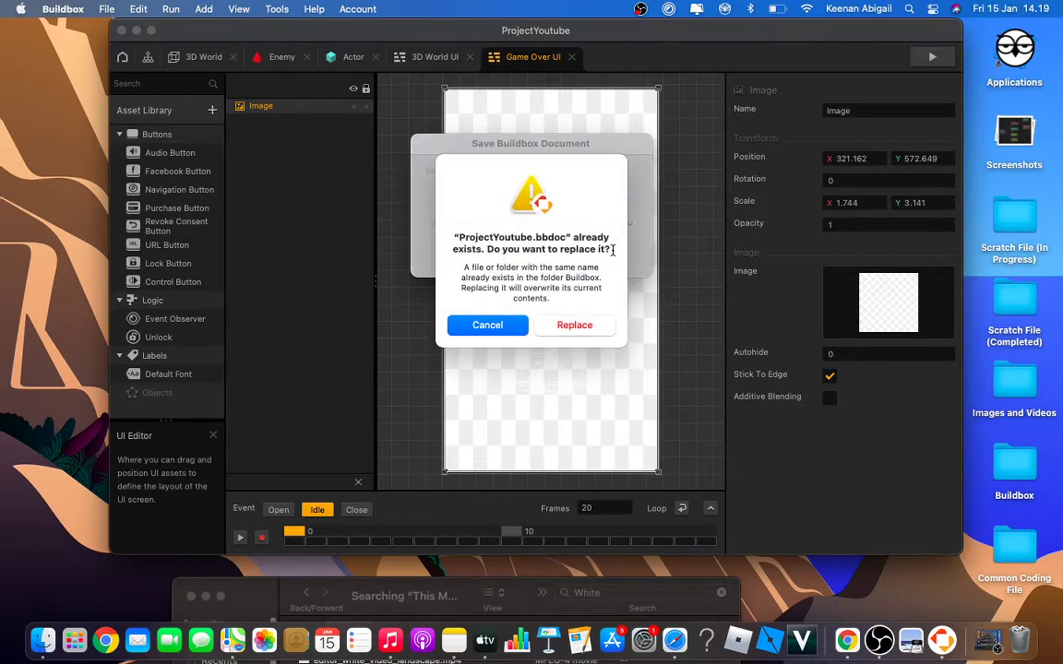
left_click(575, 326)
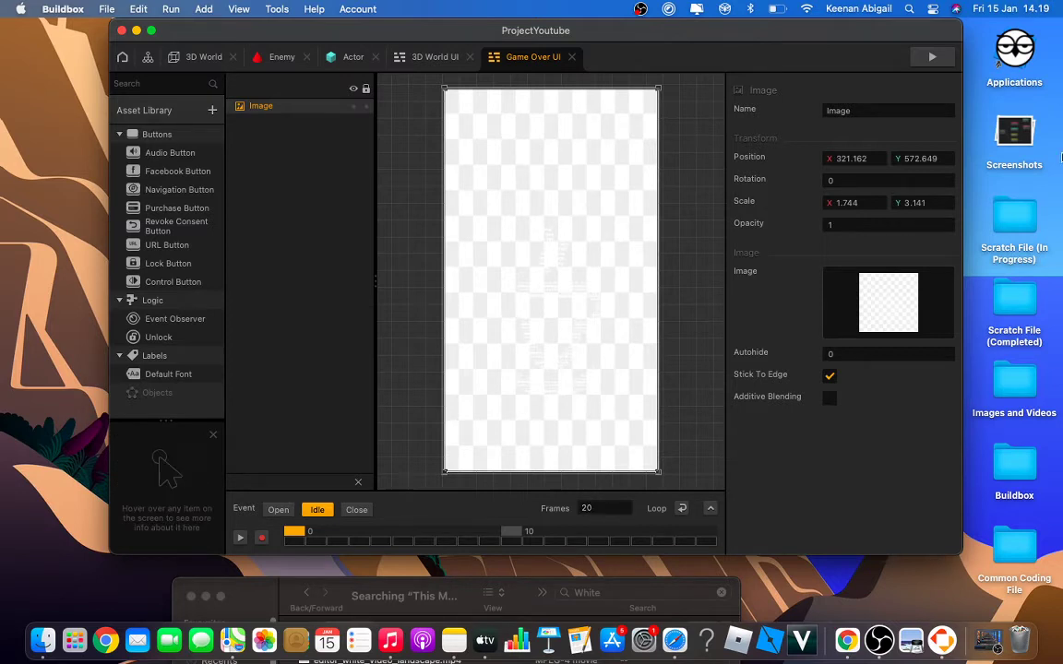
Step: Record a fade-in for the image with opacity 0 on the first frame and 1 on the last, and play it back
left_click(262, 544)
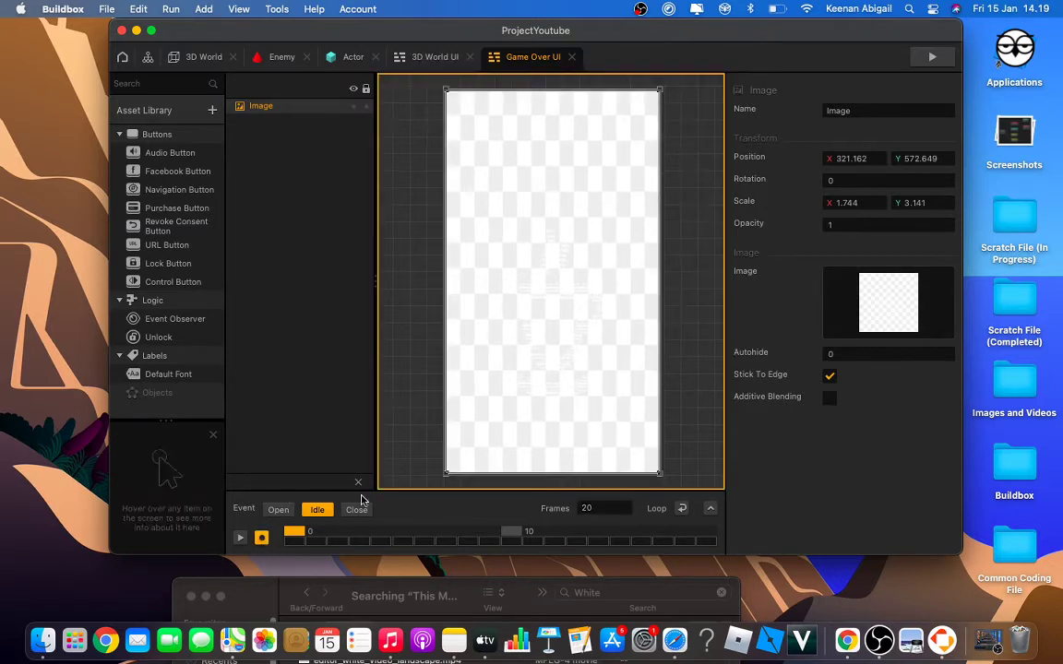
left_click(880, 222)
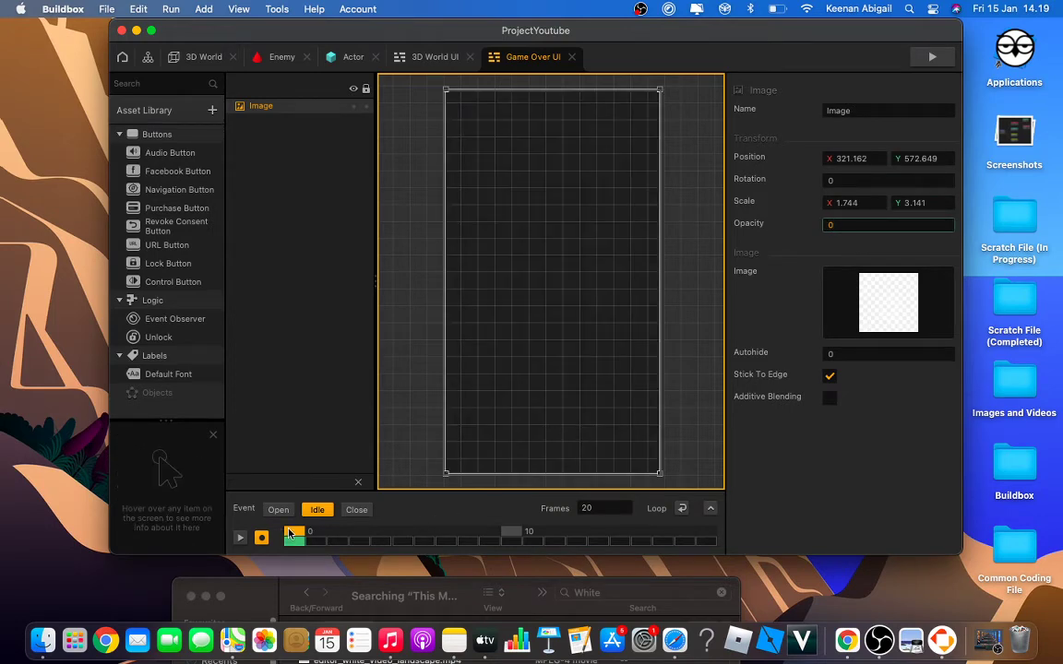
left_click_drag(288, 535, 718, 539)
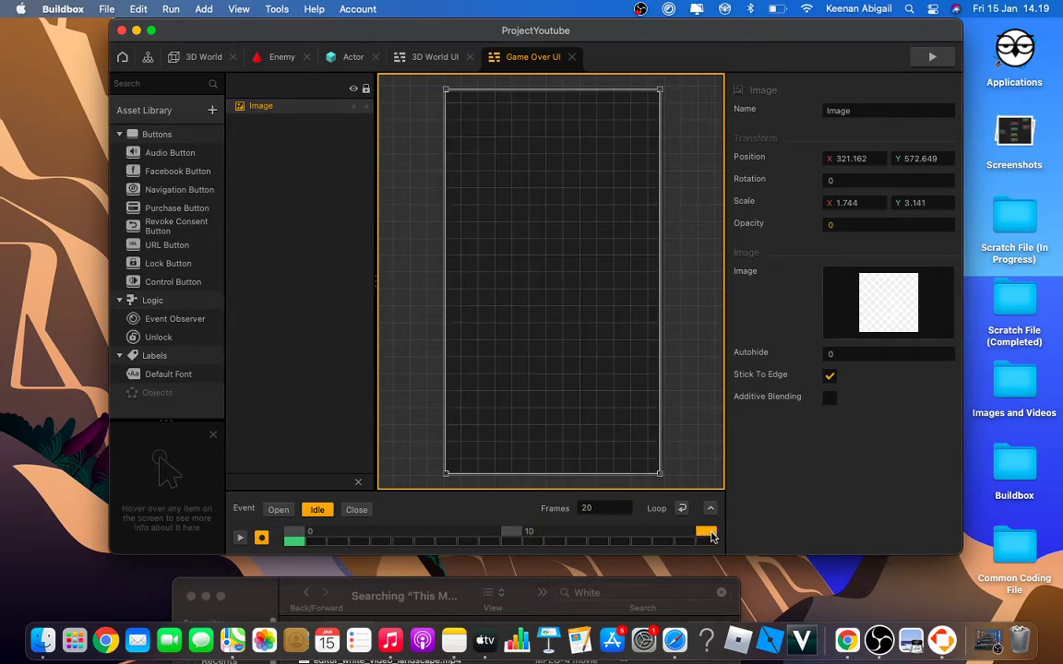
left_click(883, 224)
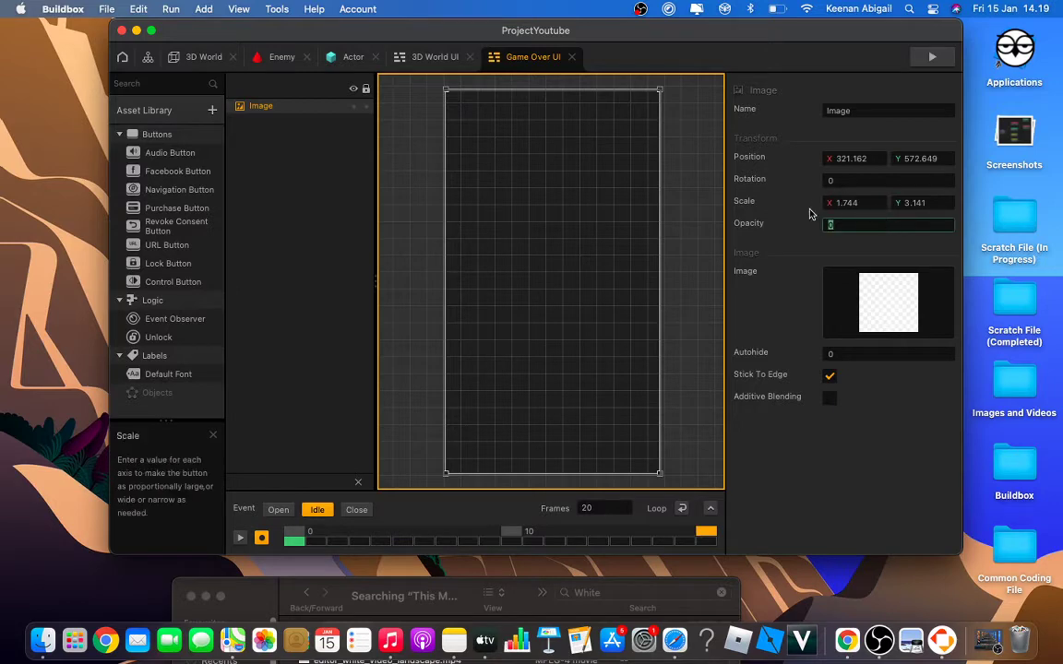
type("1")
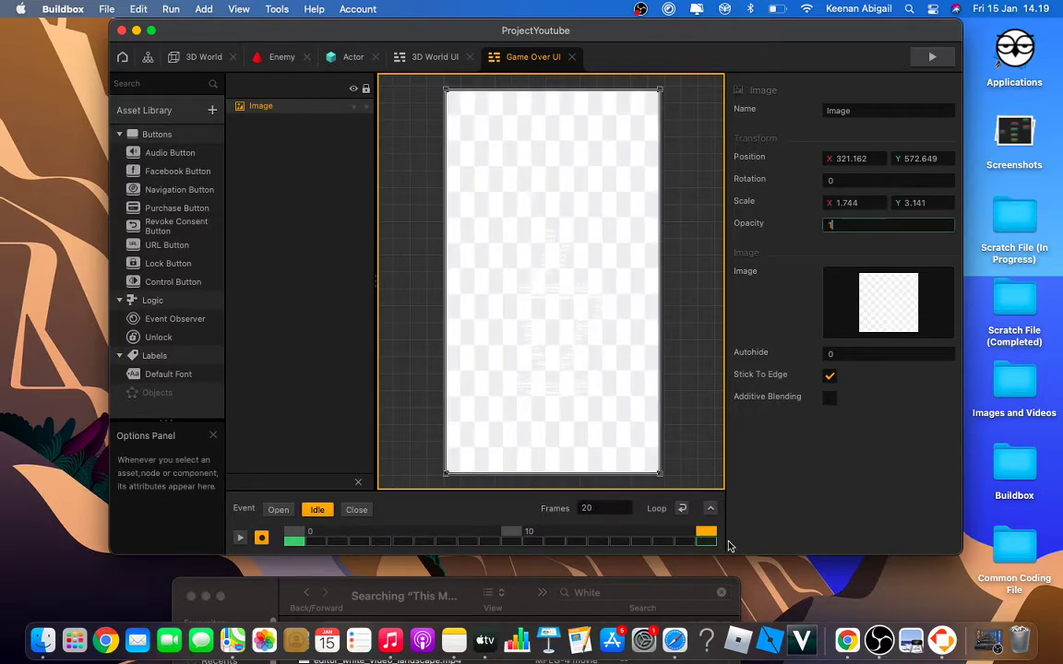
mouse_move(707, 535)
left_mouse_down()
mouse_move(646, 485)
mouse_move(374, 535)
mouse_move(276, 482)
left_mouse_up()
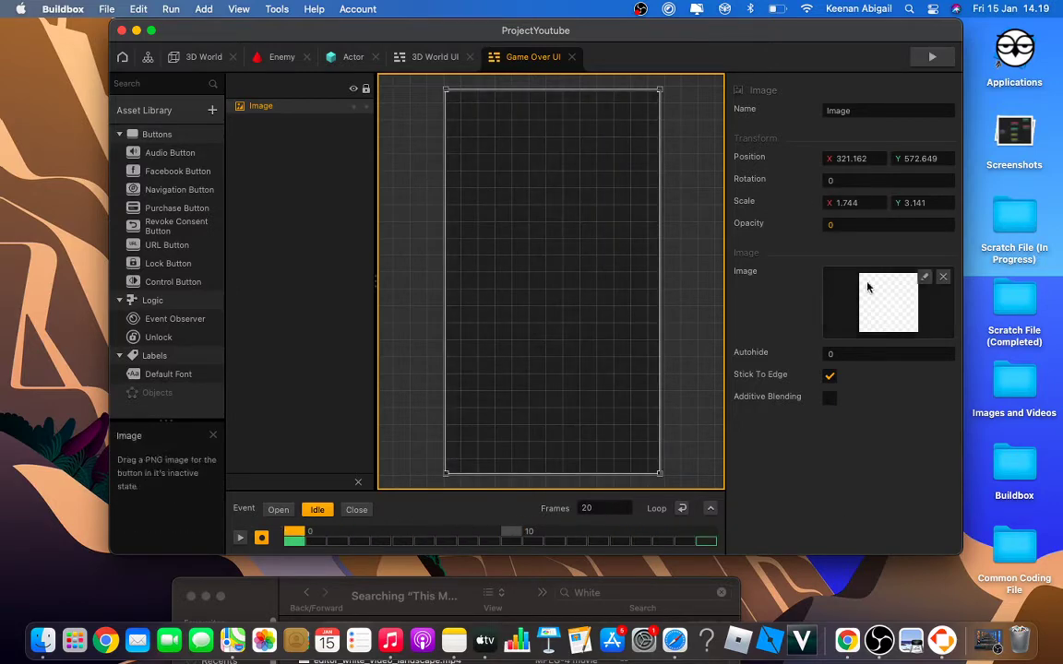
left_click(240, 537)
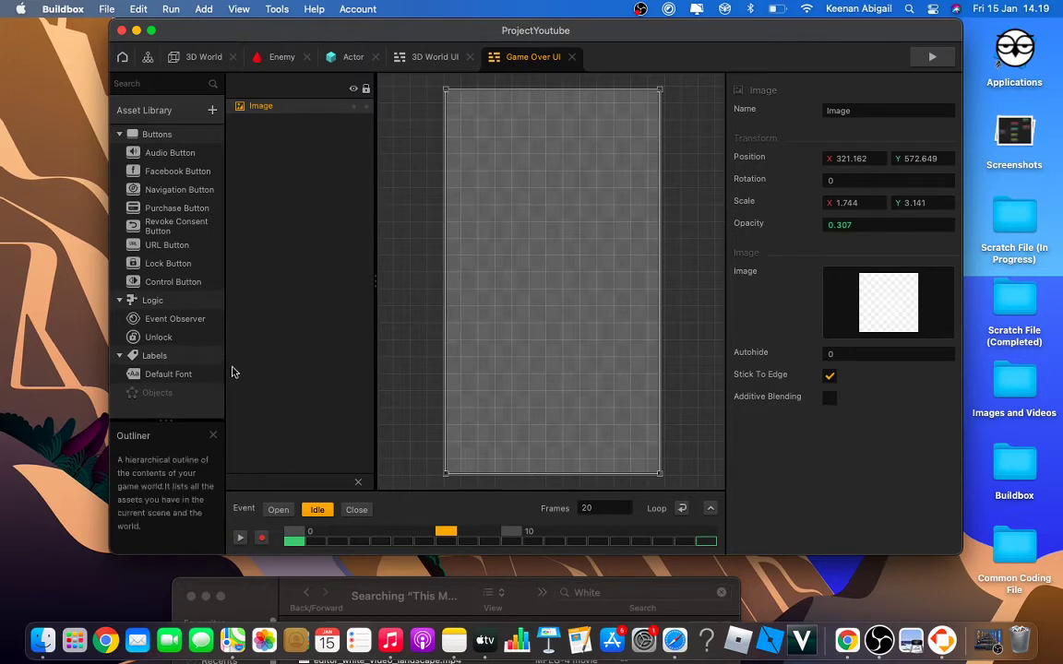
Step: Switch to Finder and search this Mac for "Play", placing the results window so the Game Over UI canvas stays uncovered
left_click_drag(275, 613, 293, 134)
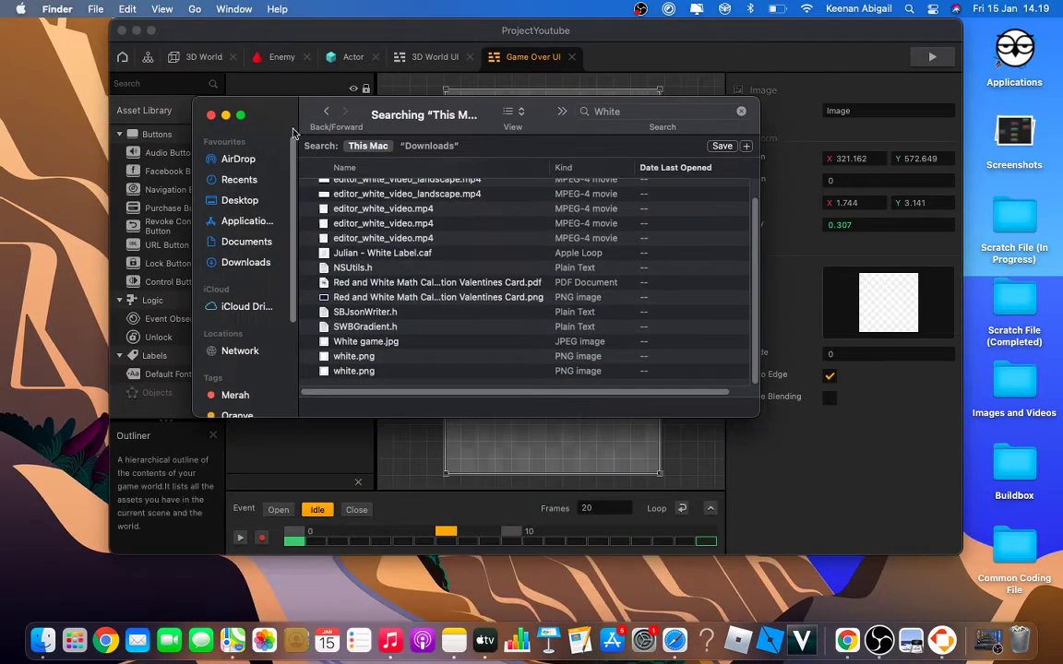
left_click(230, 265)
left_click(668, 112)
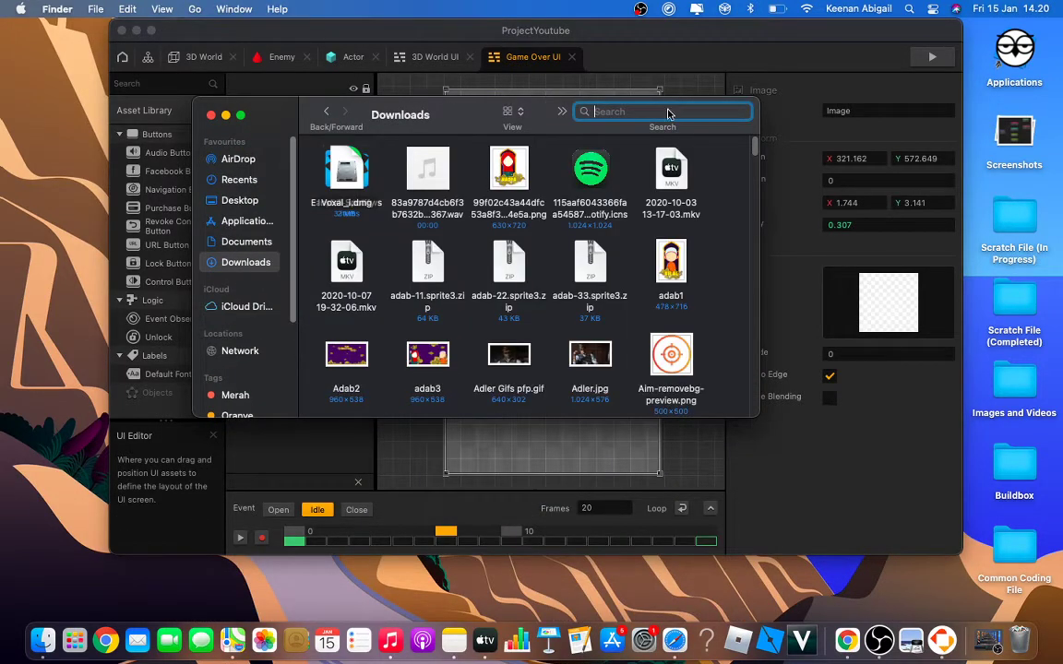
type("Play")
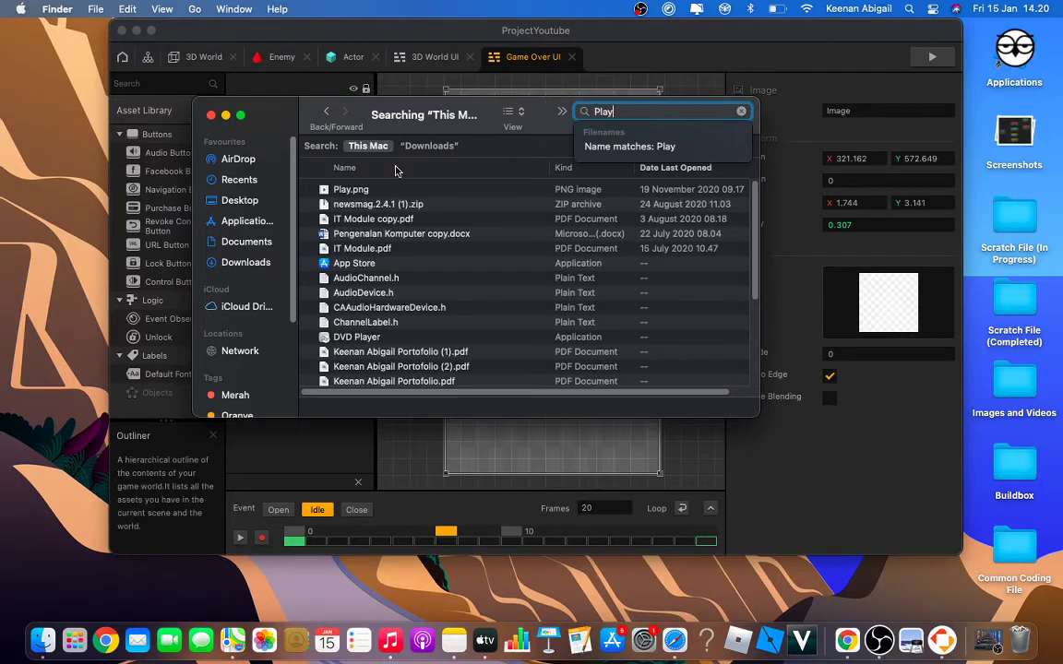
left_click_drag(468, 109, 415, 520)
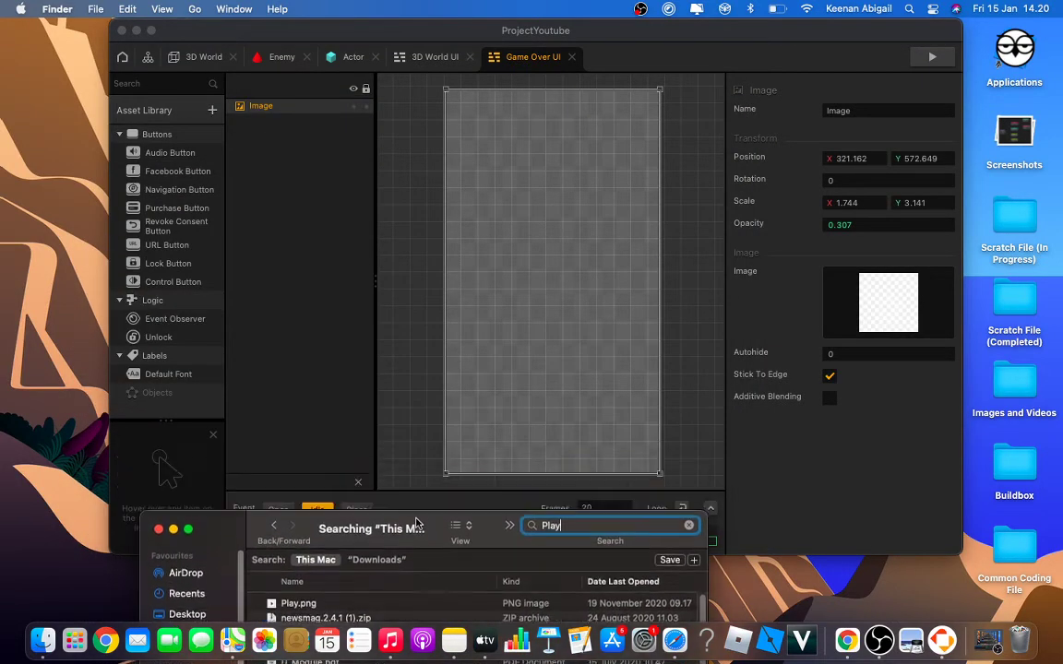
key("Tab")
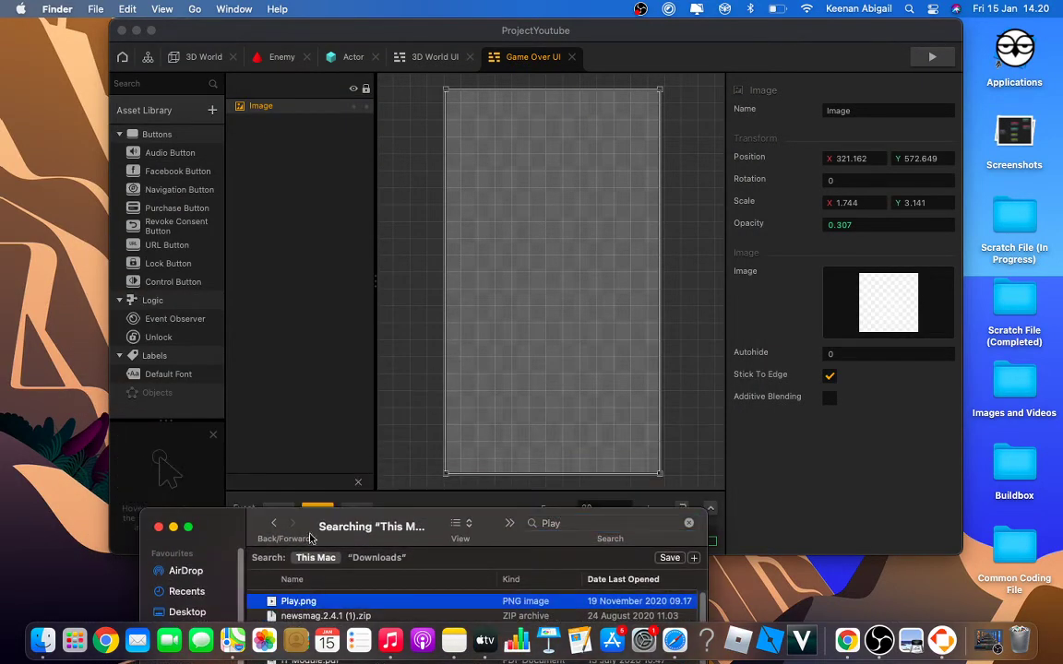
Step: Add Play.png to the Game Over UI as a navigation button and order it above the white image
left_click_drag(313, 601, 374, 231)
left_click(303, 126)
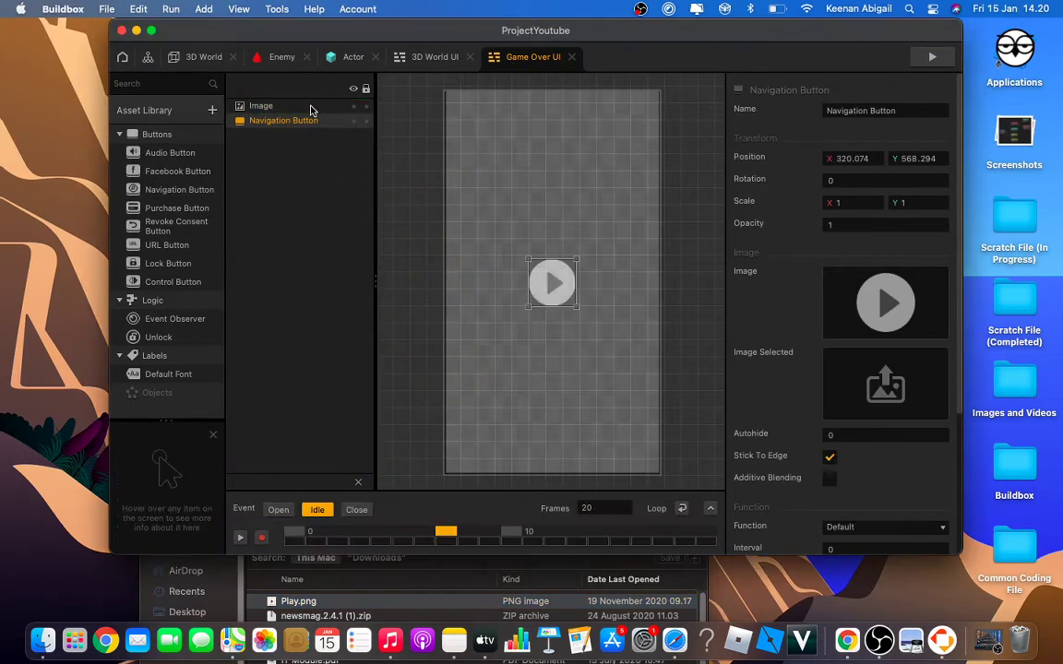
left_click_drag(306, 108, 305, 127)
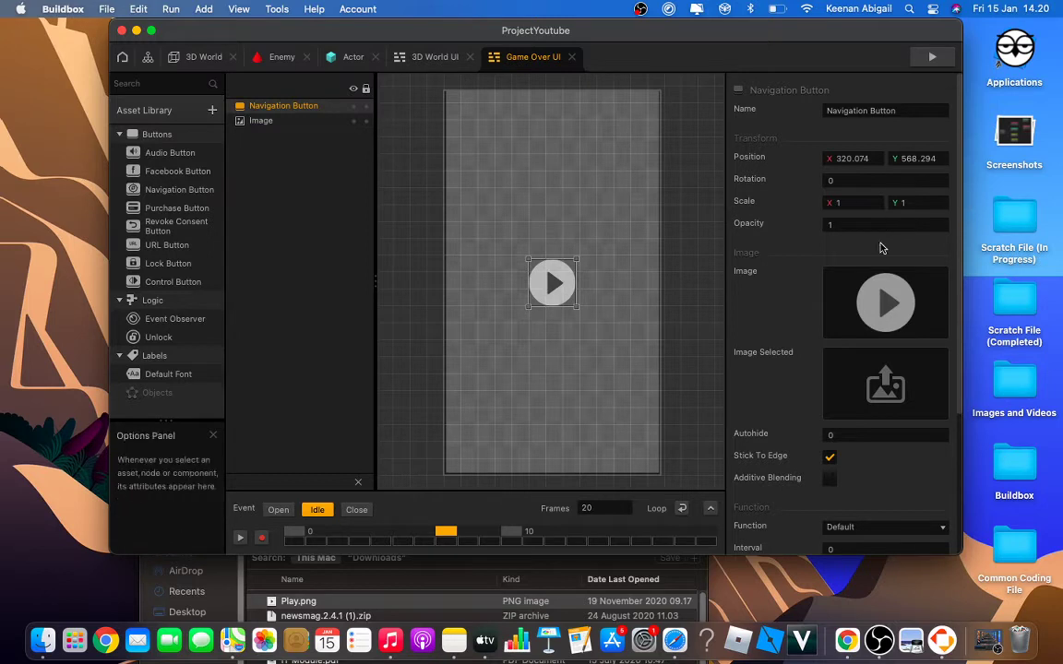
Step: Move the play button down into the lower half of the screen and set its function to Restart
left_click_drag(545, 281, 541, 336)
scroll(901, 281, "down", 5)
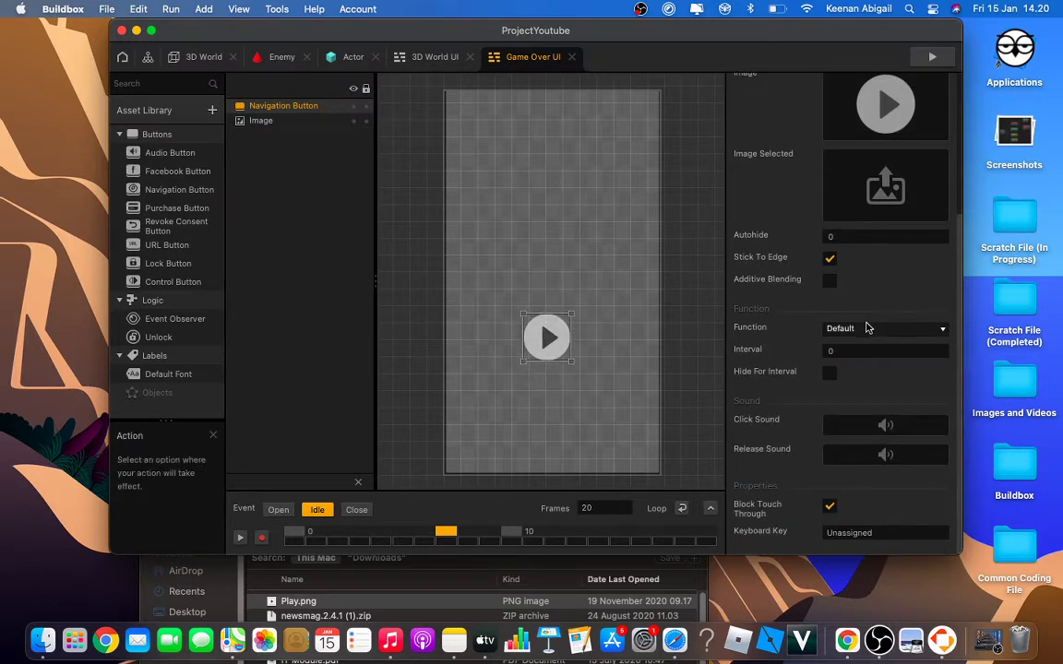
scroll(858, 304, "up", 4)
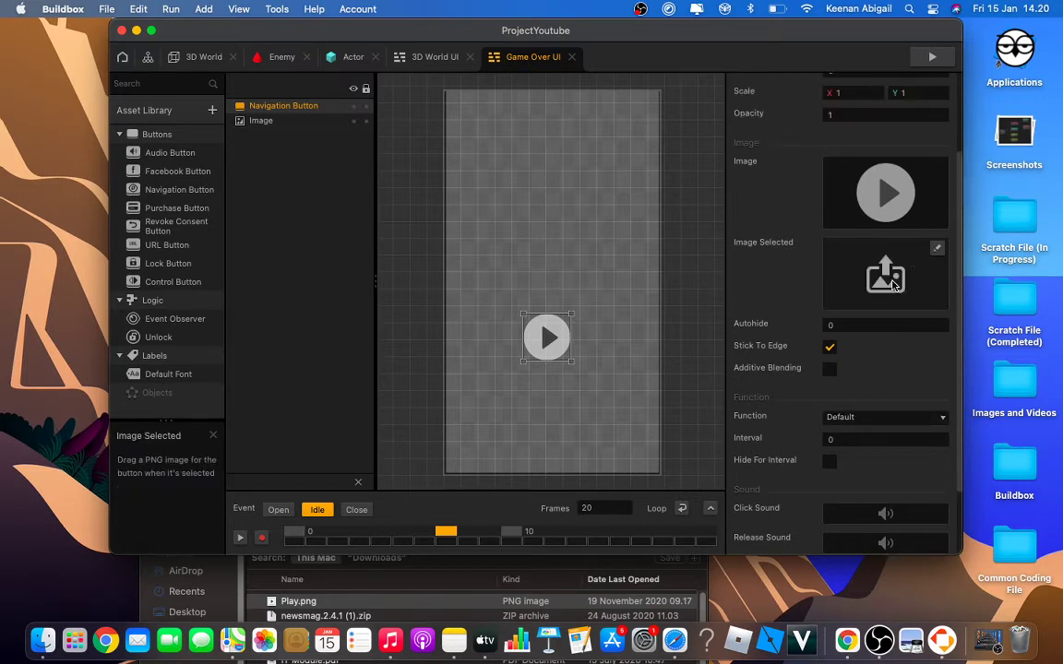
scroll(844, 230, "down", 3)
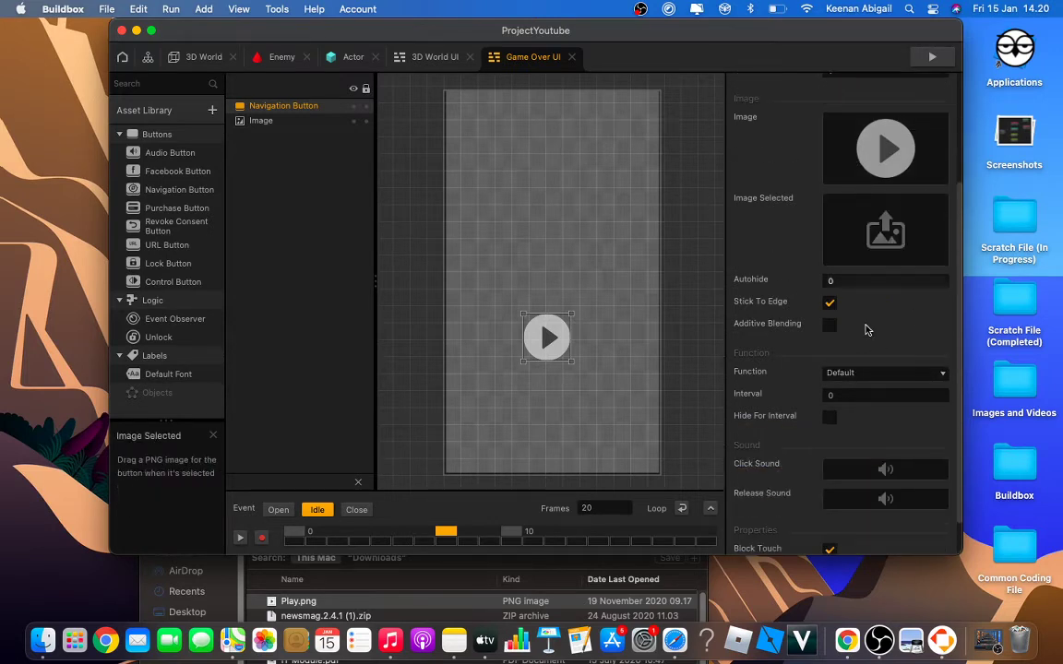
left_click(849, 373)
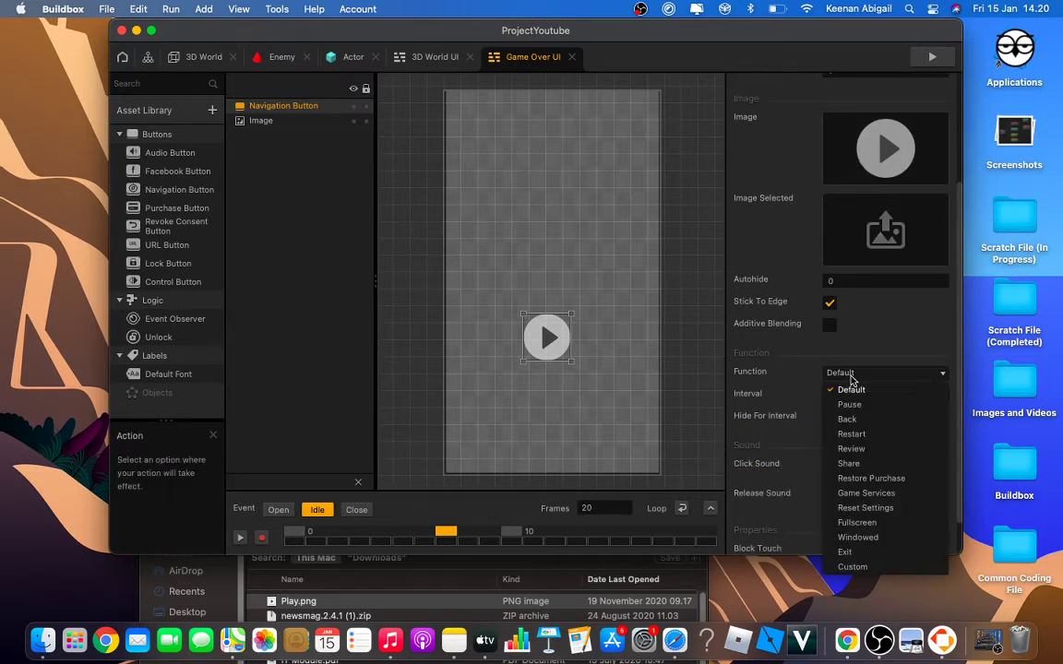
left_click(850, 435)
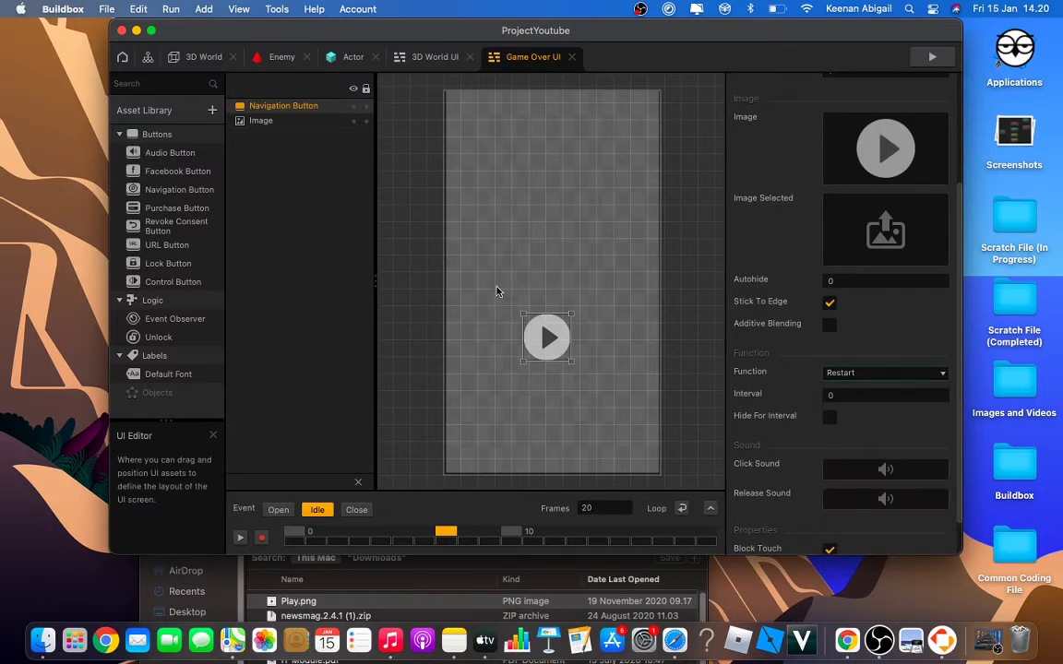
Step: Reposition the play button near the horizontal centre, at about X 328.8, Y 389.7
right_click_drag(549, 338, 566, 346)
left_click(557, 345)
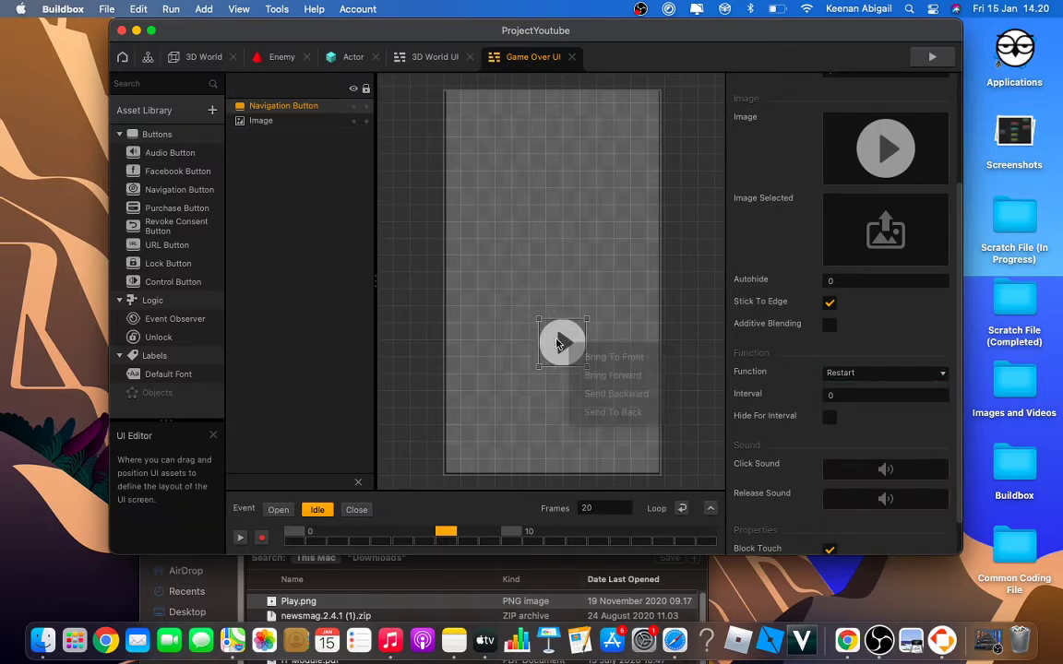
left_click_drag(550, 348, 541, 350)
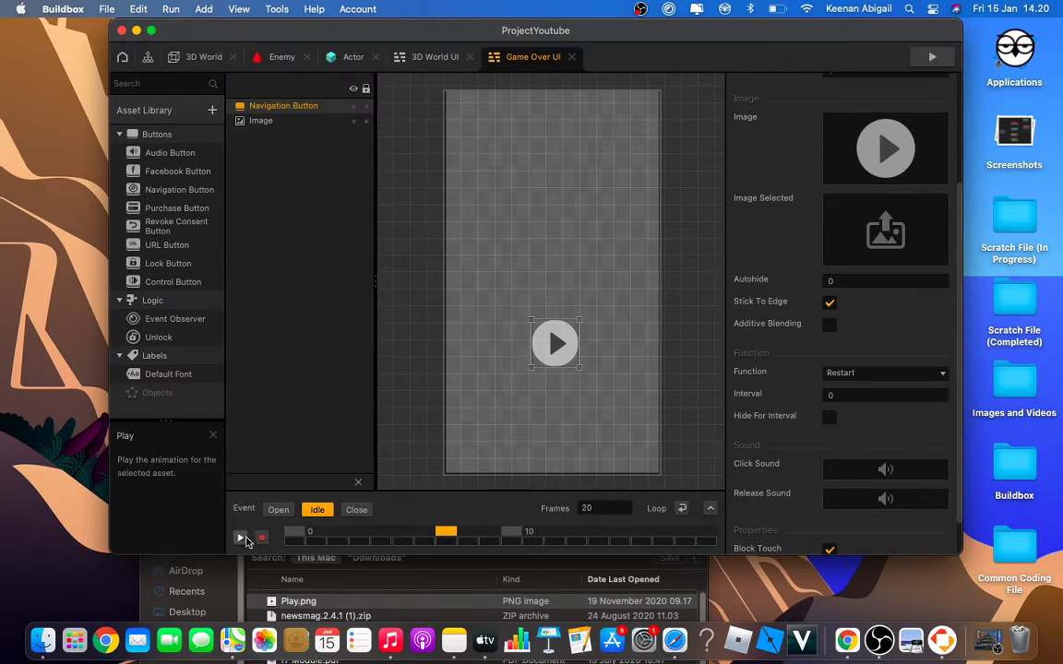
Step: Start recording on the first frame of the Idle animation and set the play button's opacity to 0 there
left_click(301, 532)
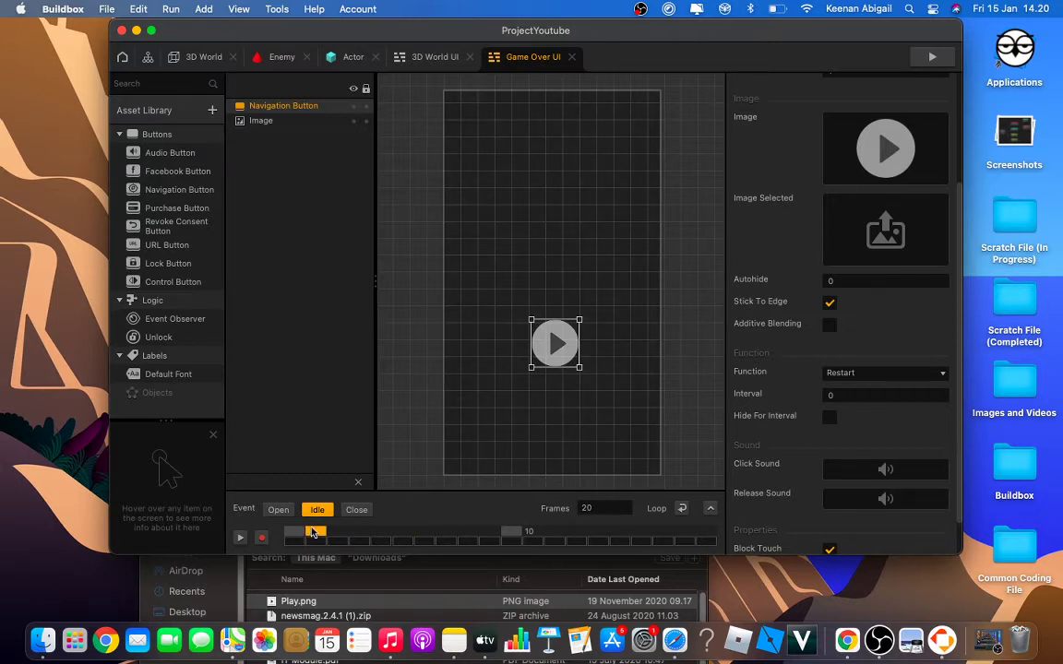
left_click(266, 539)
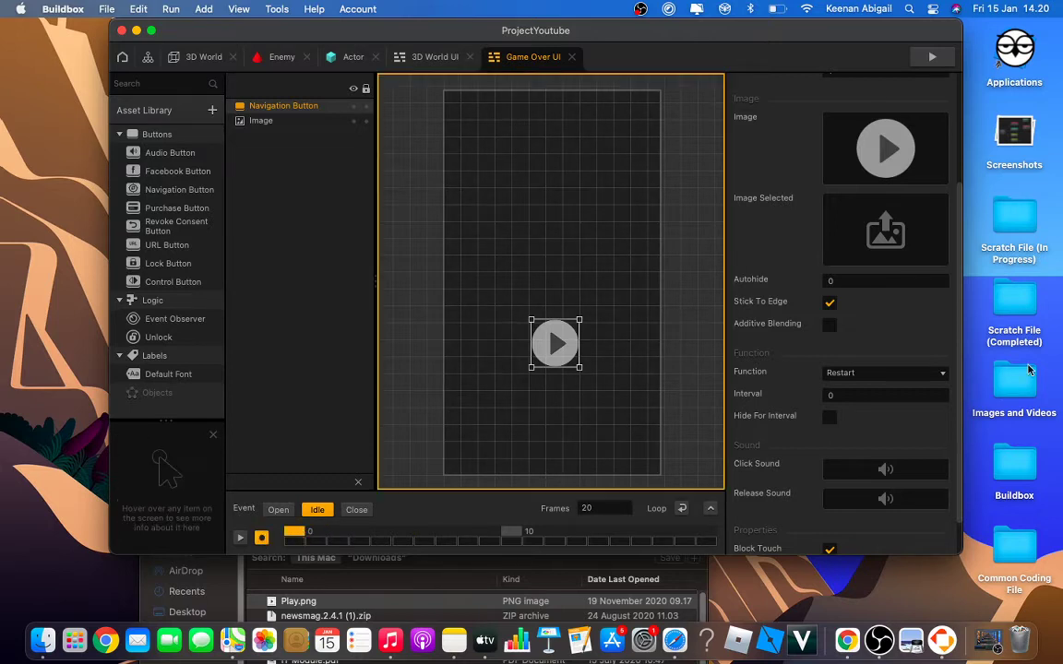
left_click(871, 281)
scroll(798, 284, "up", 4)
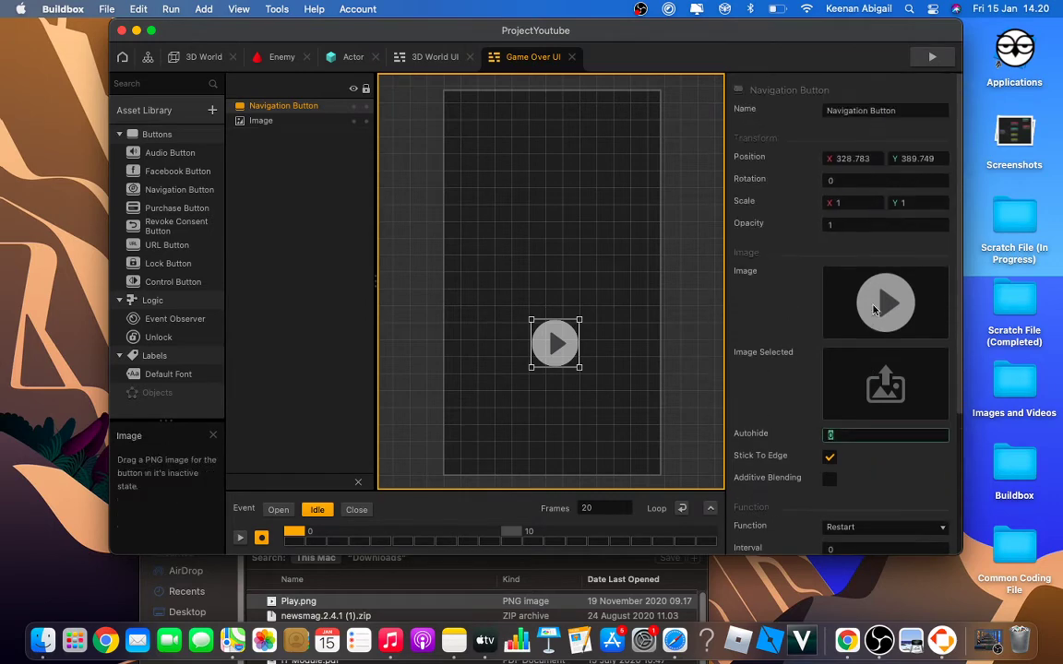
left_click(854, 223)
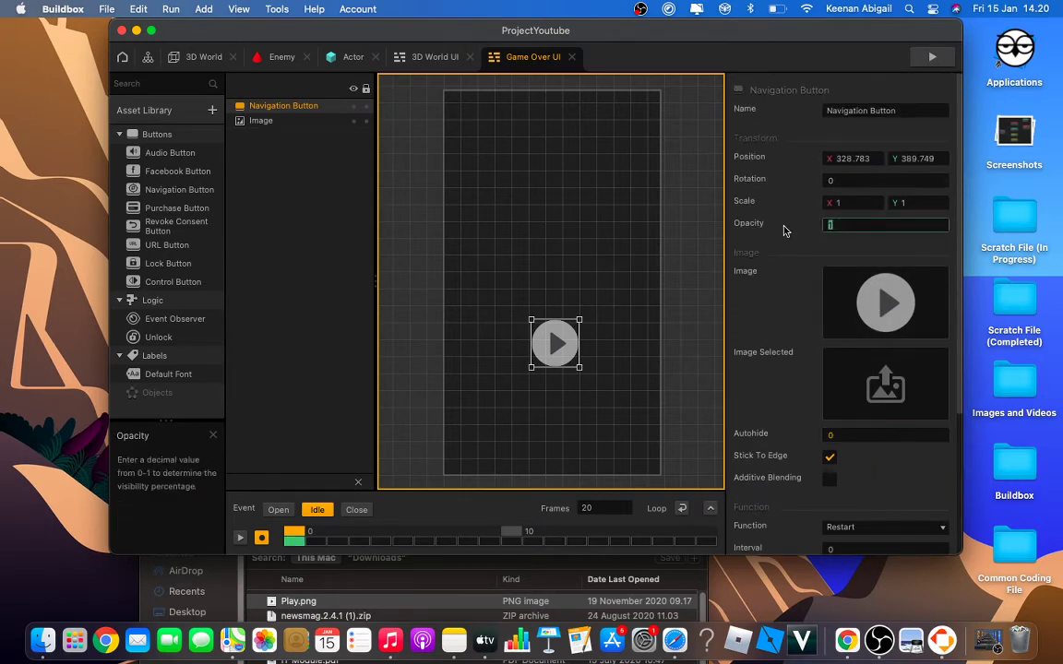
type("0")
key("Return")
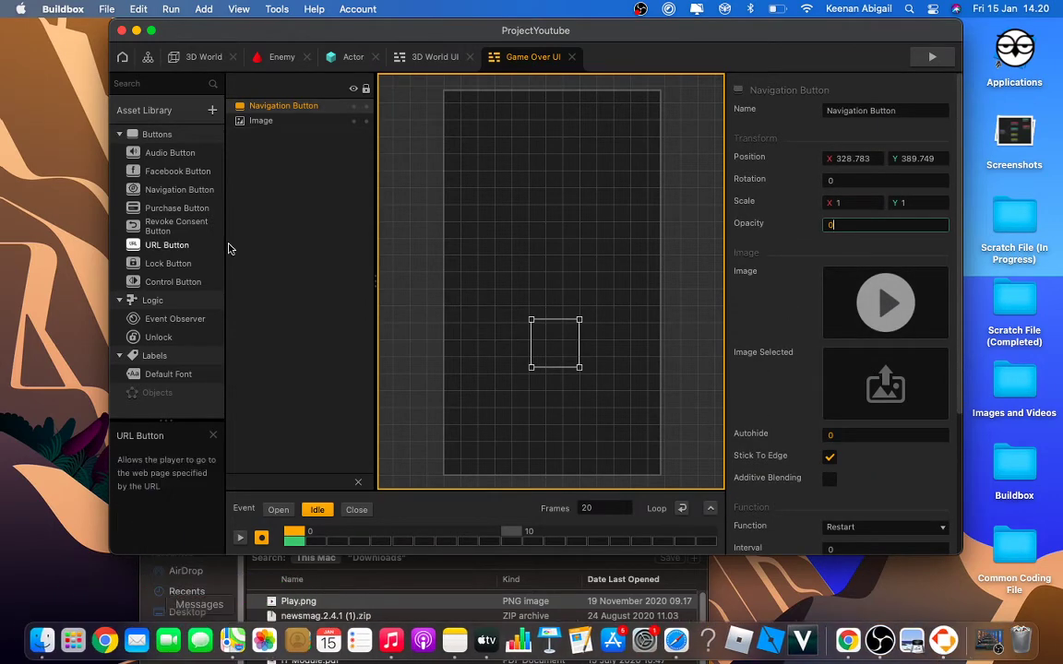
Step: Record an opacity of 1 for the play button on the last frame of the Idle animation
left_click_drag(298, 535, 706, 533)
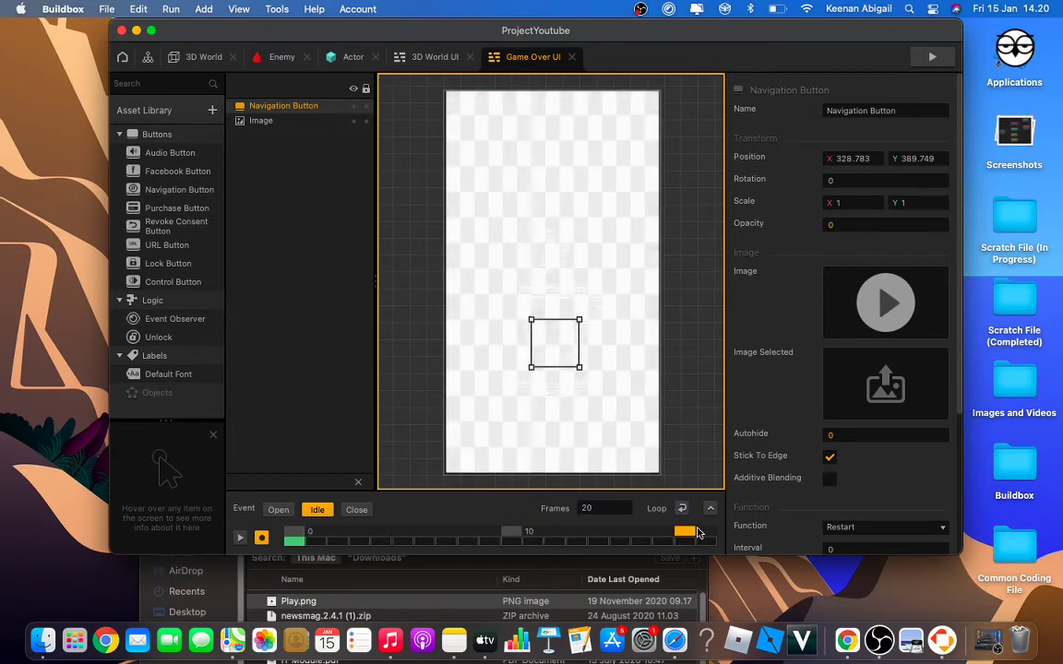
left_click(821, 231)
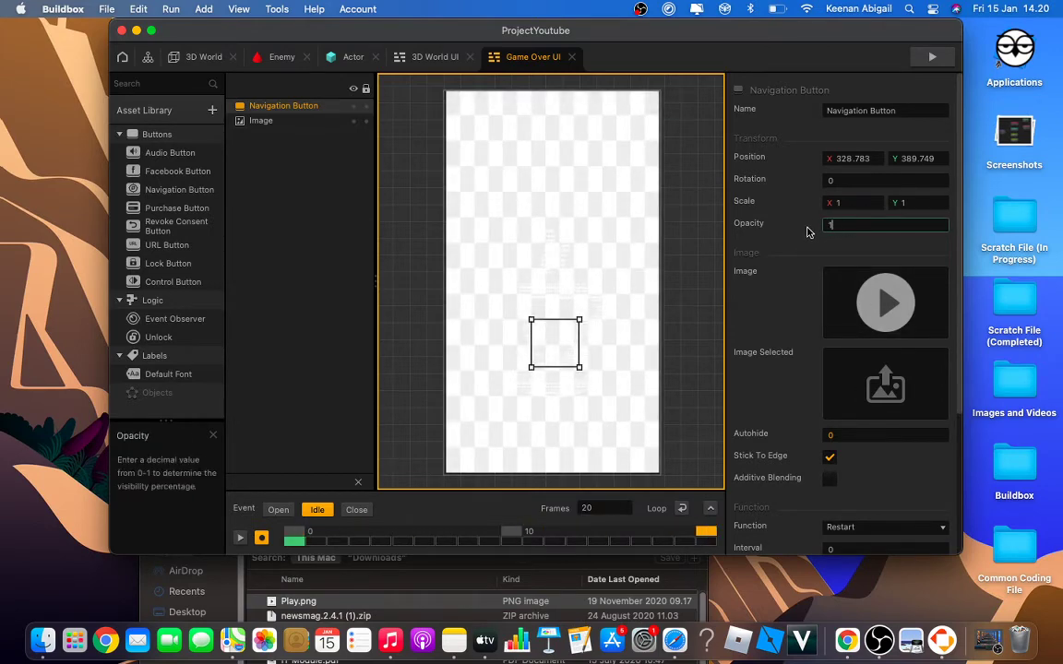
type("1")
key("Return")
Step: Play the Idle animation from near its start to check the fade-in of the button and image, and stop playback
left_click(513, 540)
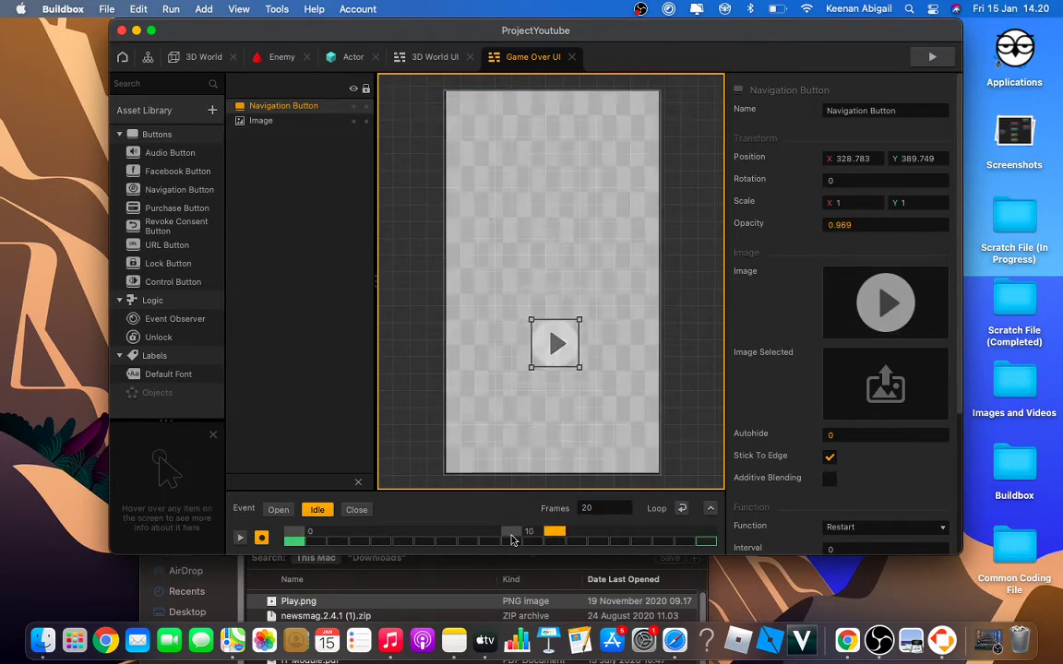
left_click(311, 546)
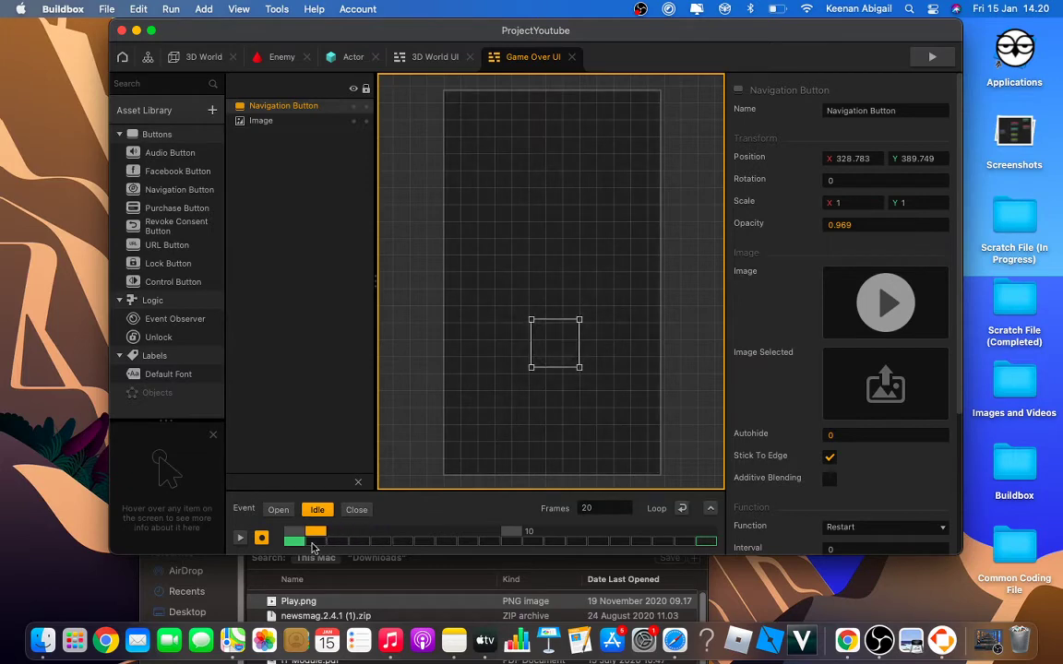
left_click(240, 537)
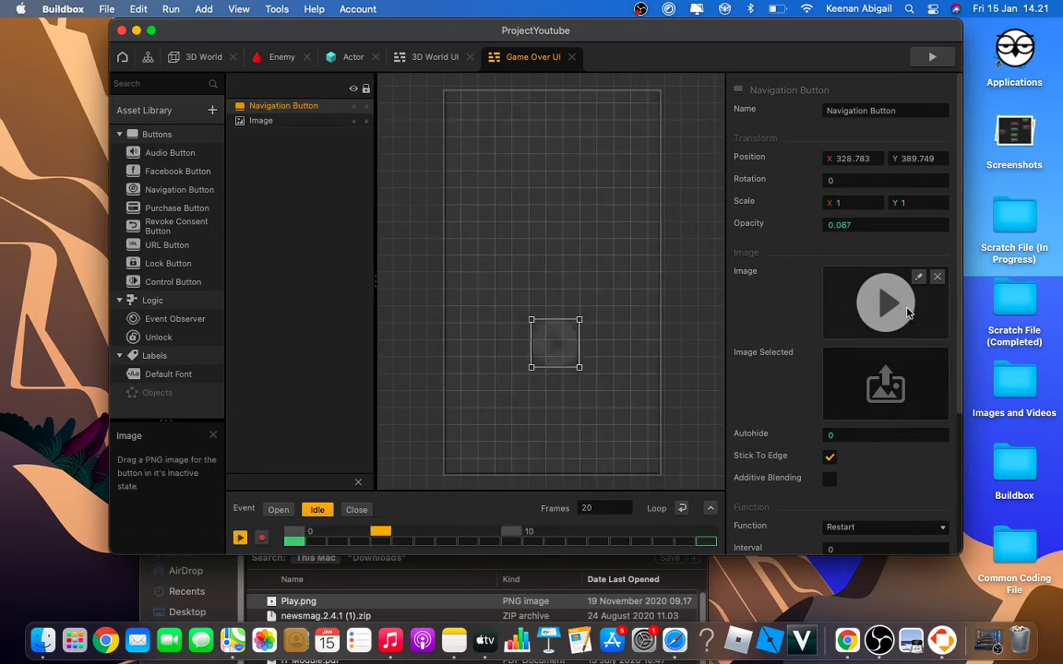
scroll(830, 323, "down", 2)
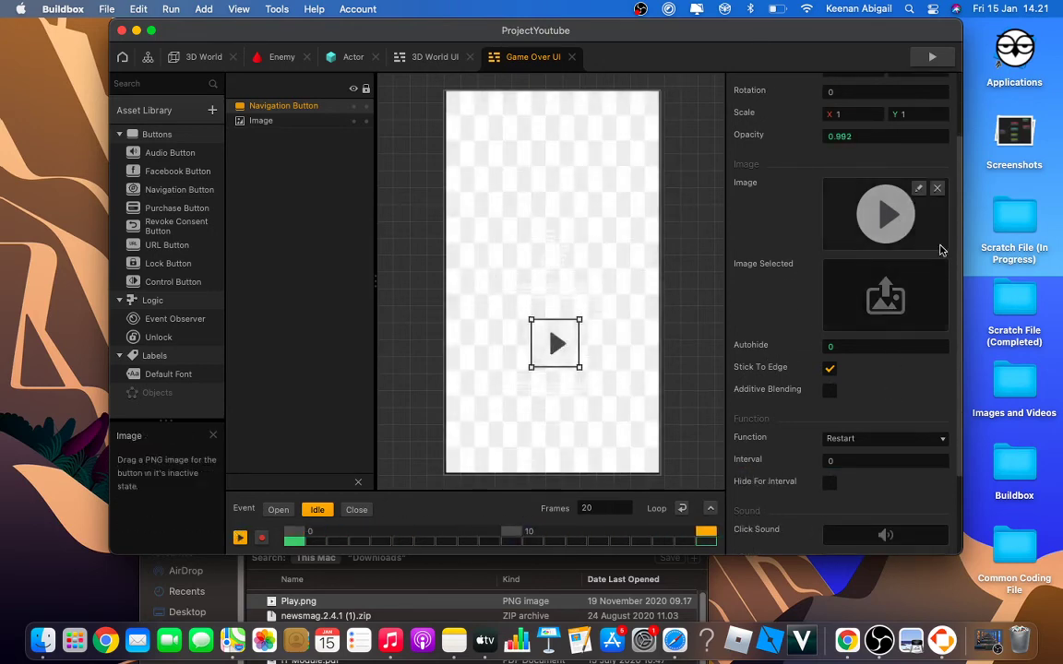
scroll(939, 245, "up", 2)
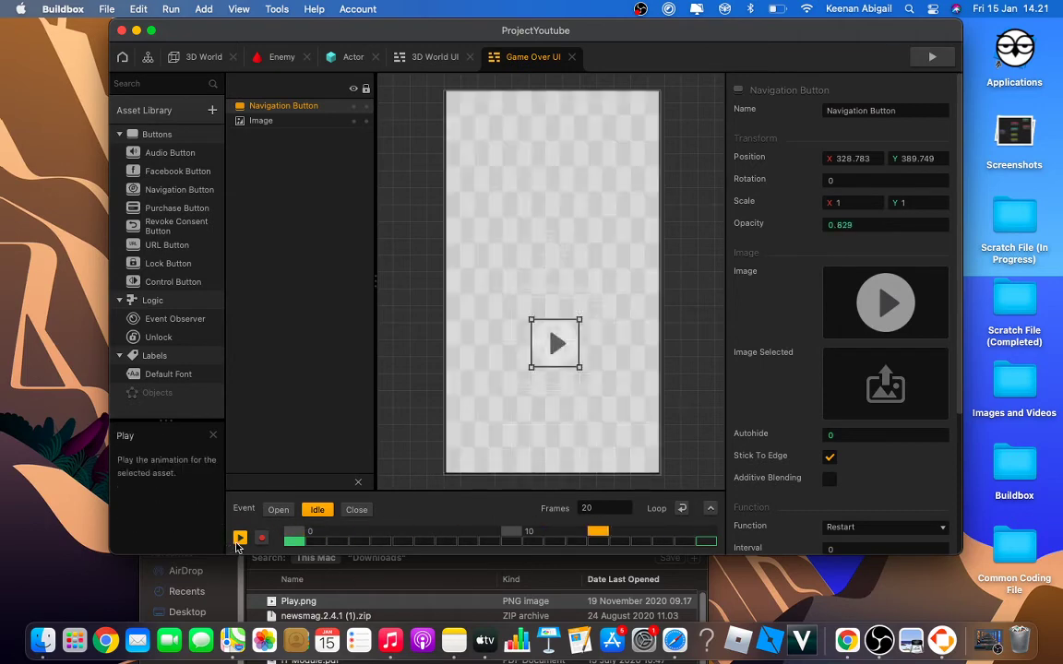
left_click(240, 537)
scroll(913, 431, "down", 4)
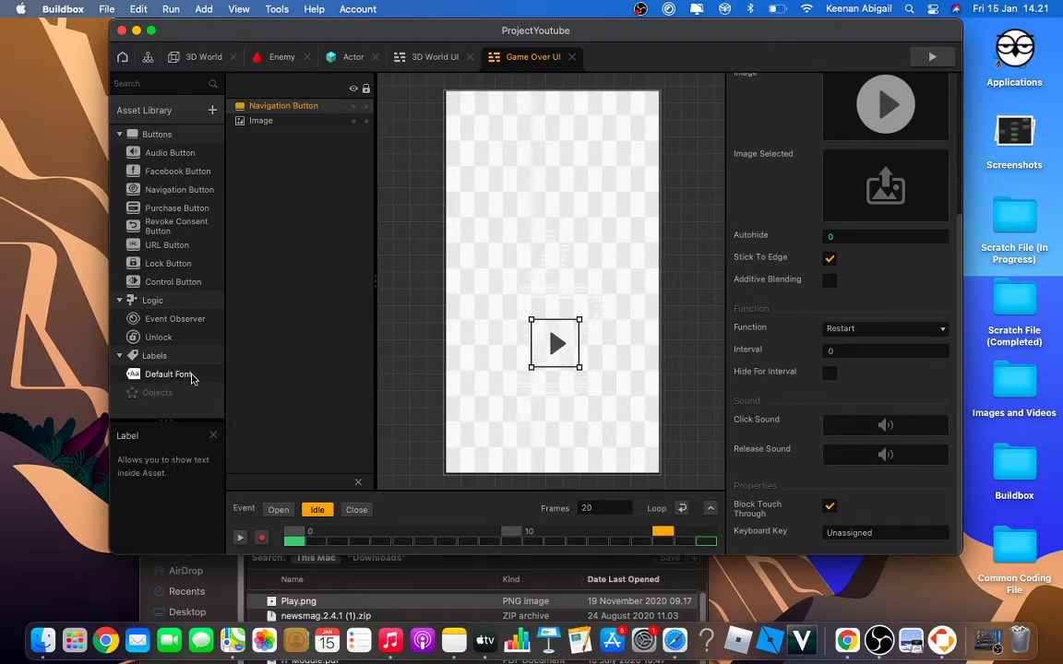
left_click(158, 357)
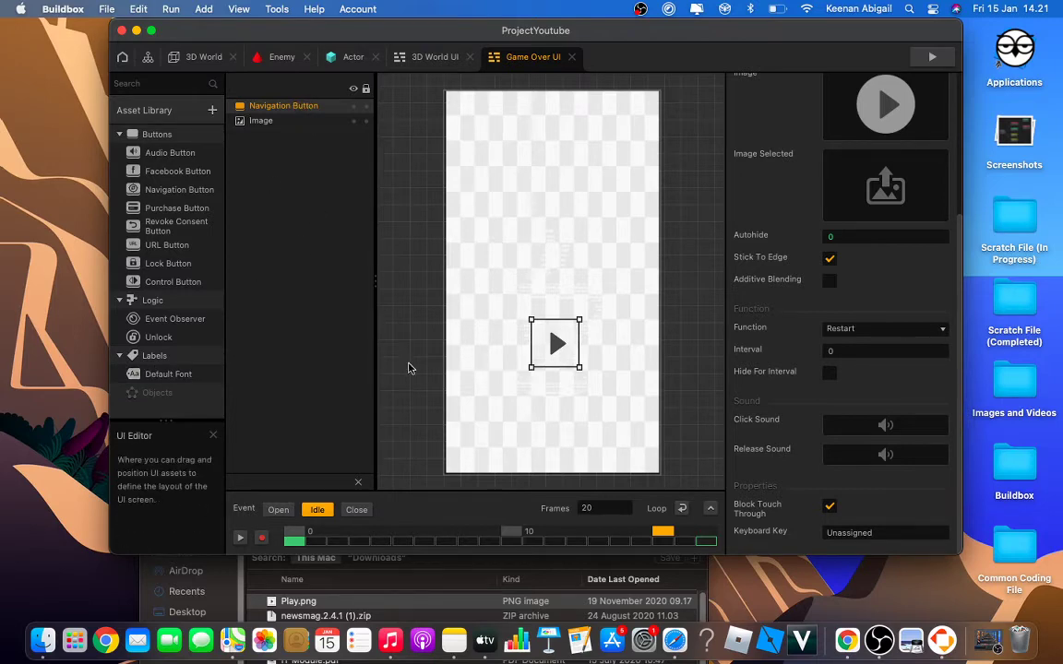
Step: Preview the game from the 3D World, try the restart button on the Game Over screen, and close the preview
left_click(278, 64)
left_click(358, 71)
left_click(198, 57)
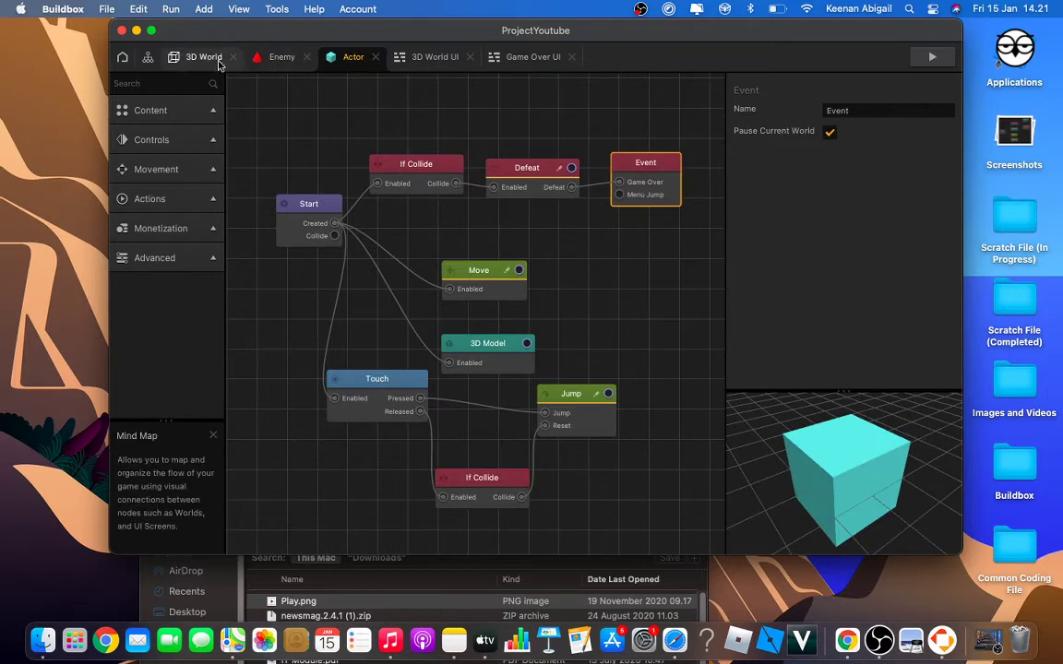
left_click(919, 56)
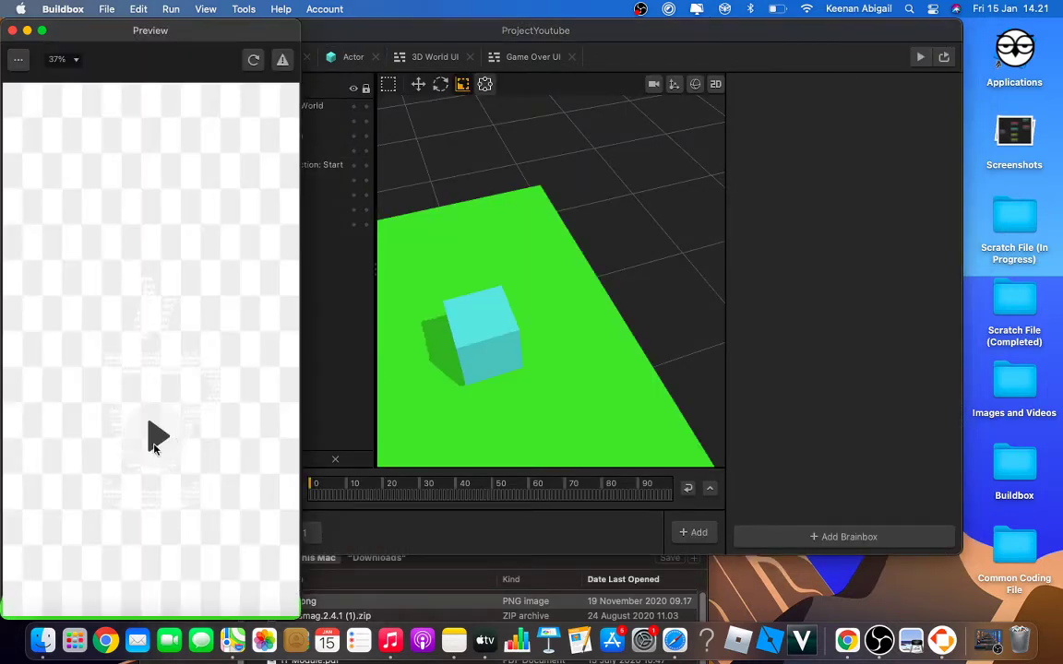
left_click(155, 434)
left_click(12, 31)
Step: Return to the Game Over UI for editing
left_click(406, 57)
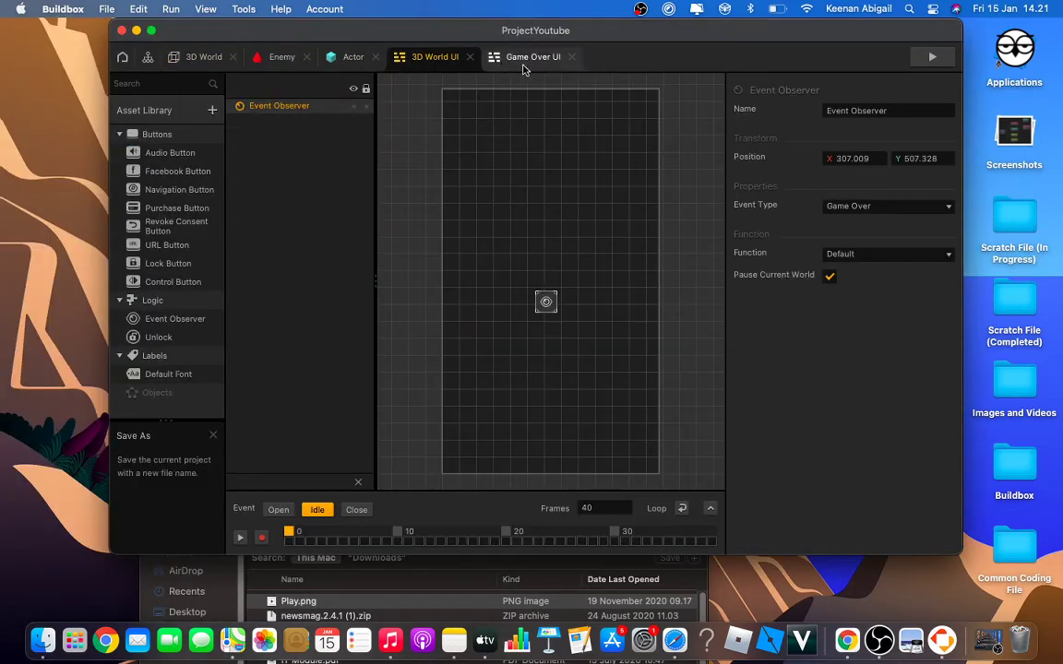
left_click(523, 63)
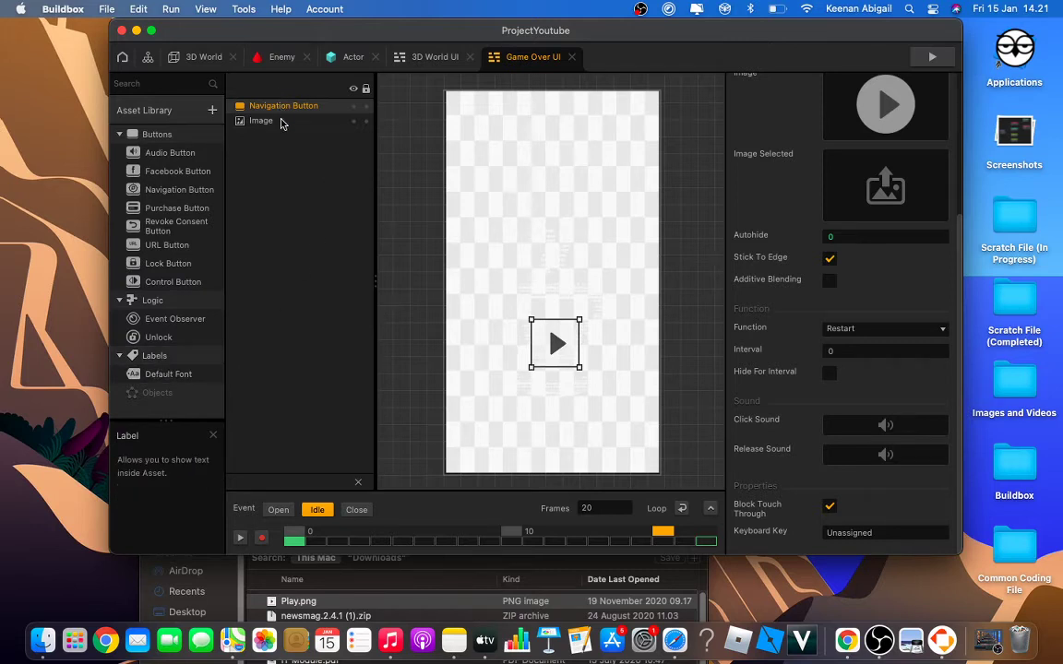
right_click(145, 374)
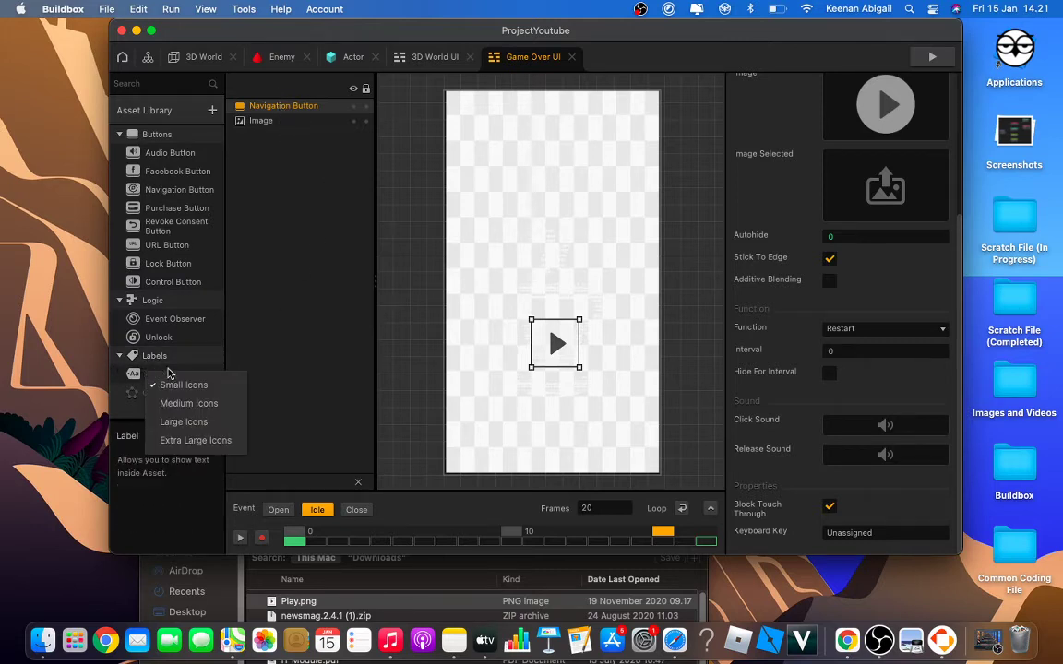
left_click(251, 351)
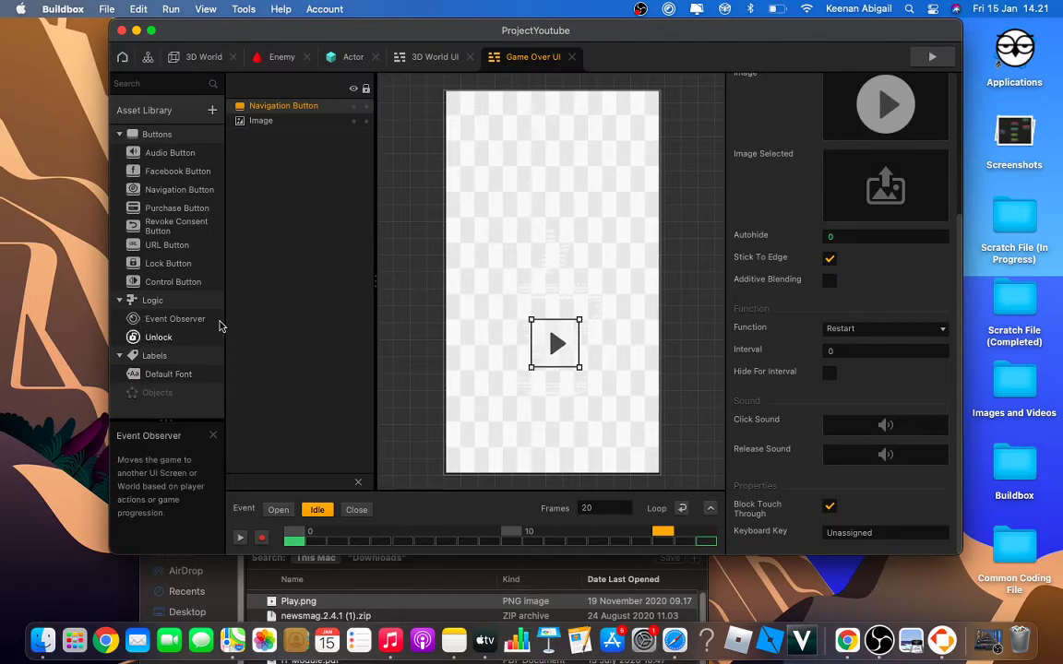
left_click(120, 134)
left_click(146, 136)
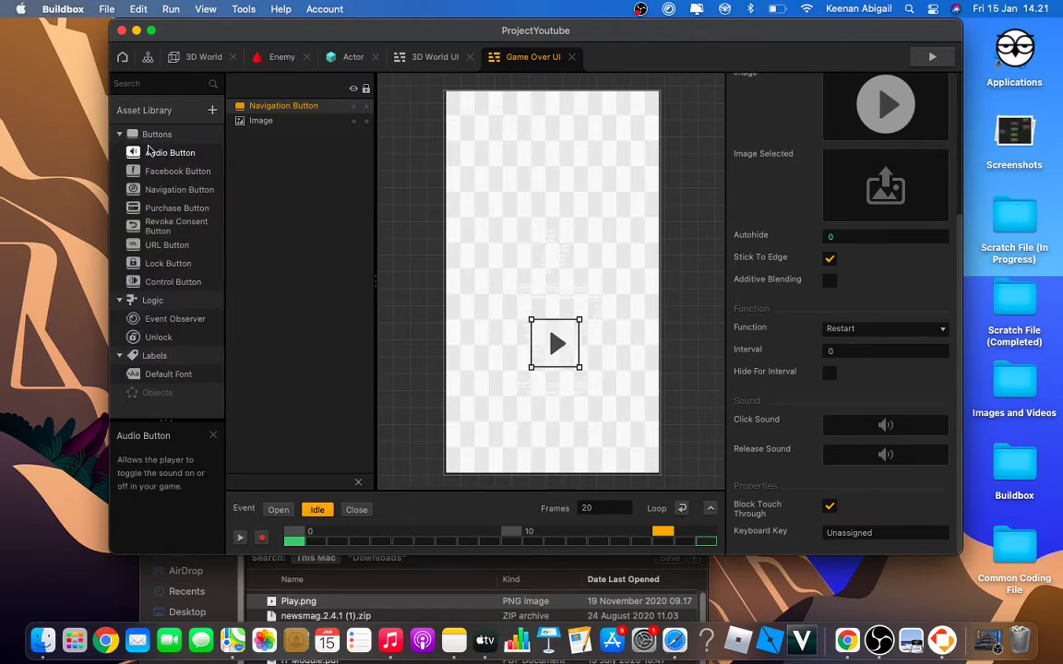
Step: Preview the game once more and close the preview
left_click(927, 56)
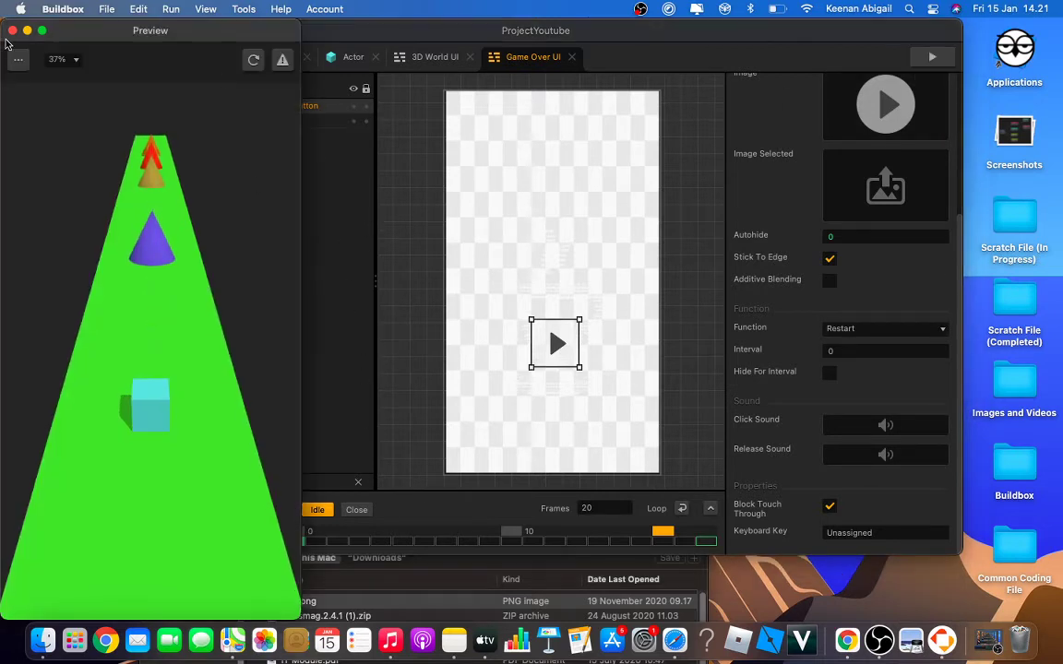
key("super+w")
Step: Save the project as ProjectYoutube in the Buildbox folder, replacing the existing file
left_click(106, 8)
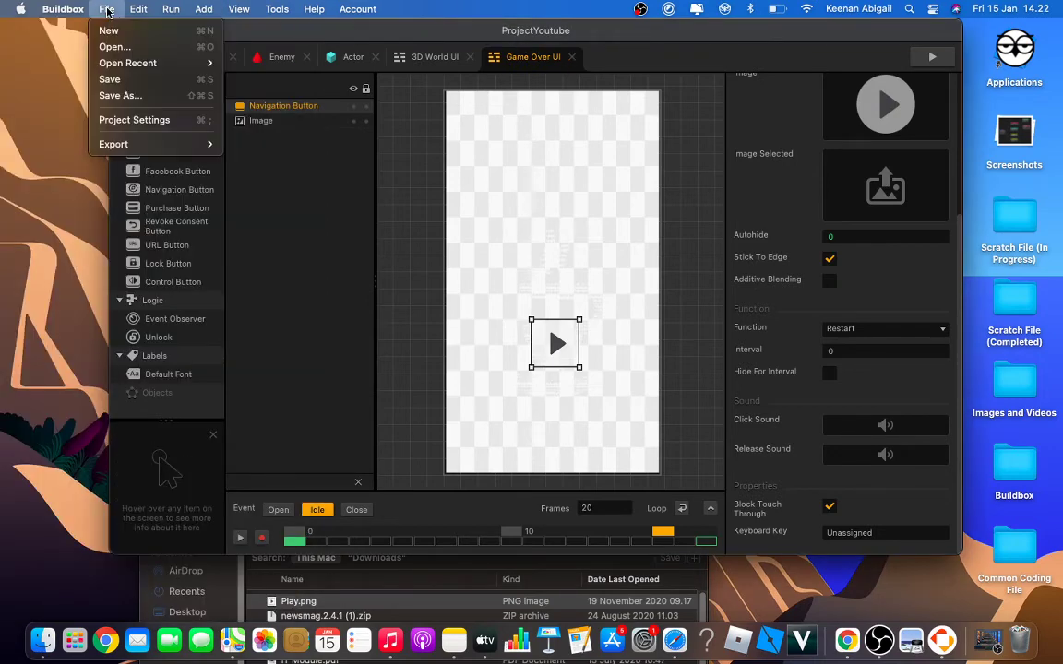
left_click(118, 95)
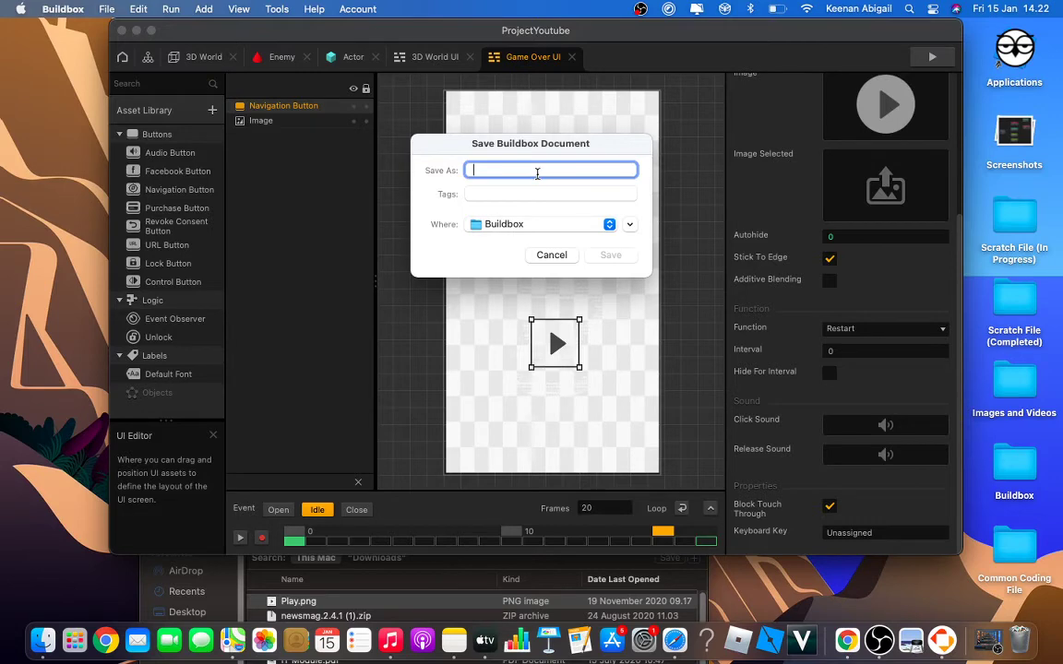
type("ProjectYoutube")
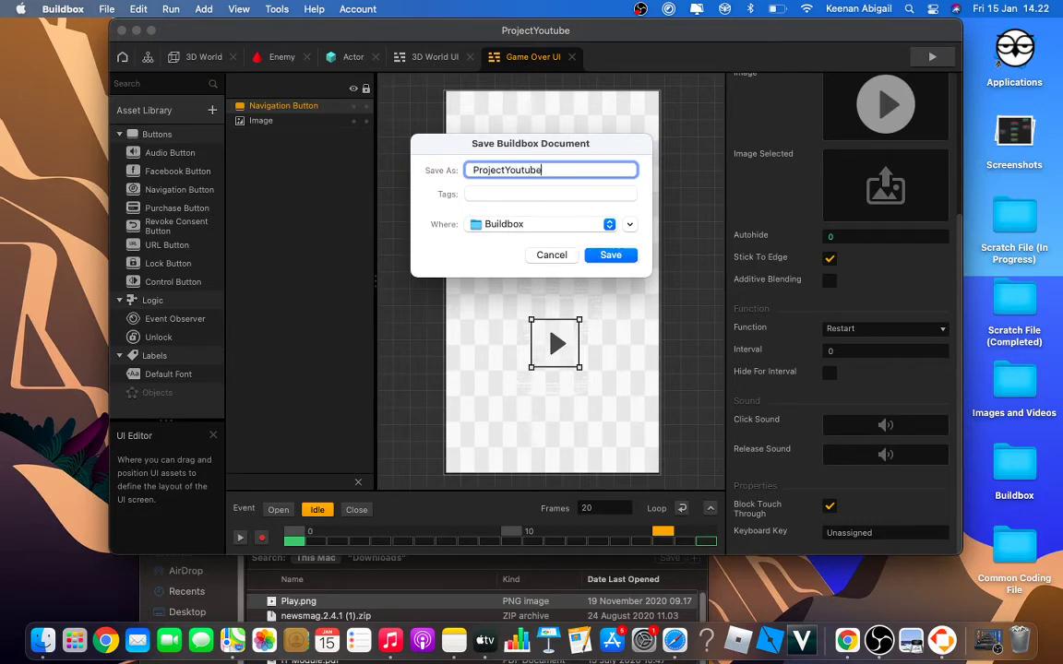
key("Return")
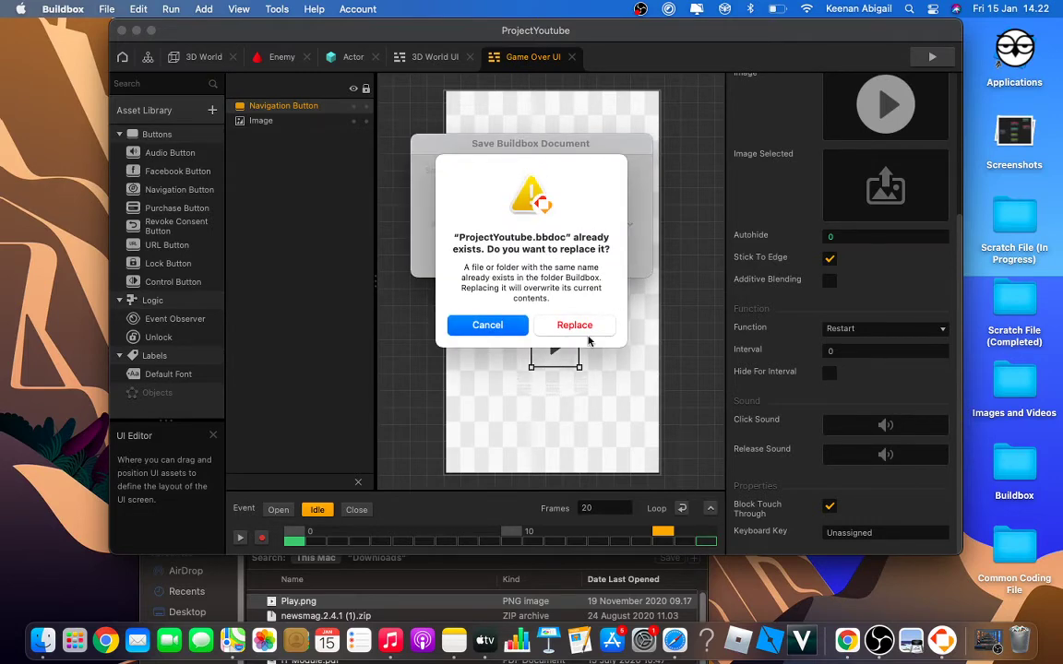
left_click(585, 330)
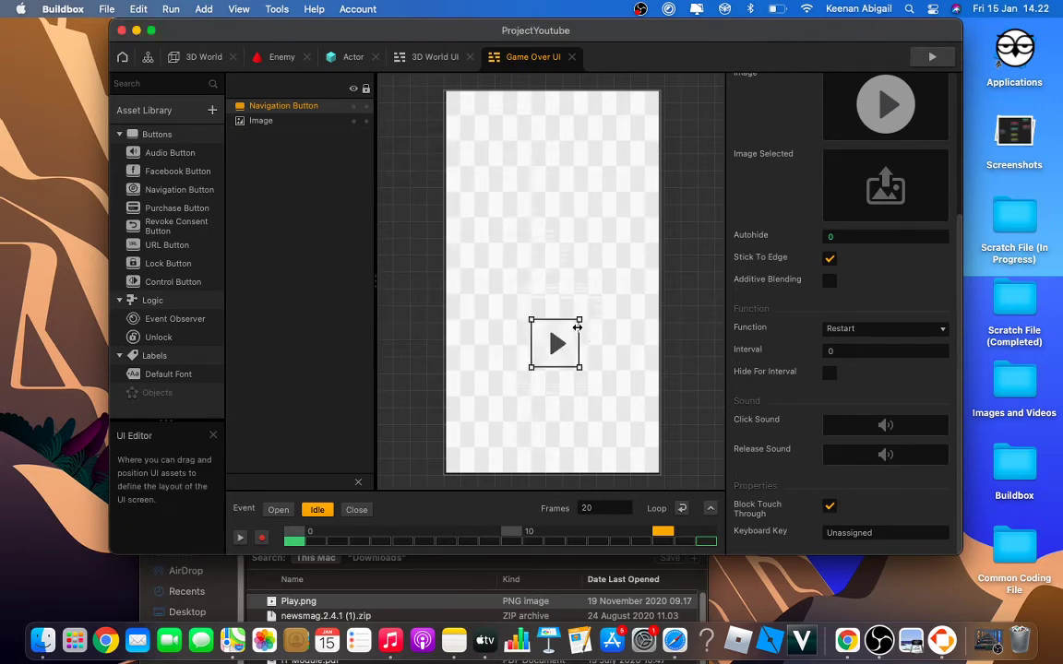
Step: Add a coin to scene 1 of the 3D World, at about X 0.99, Y 0, Z -0.21 beside the enemy
left_click(202, 55)
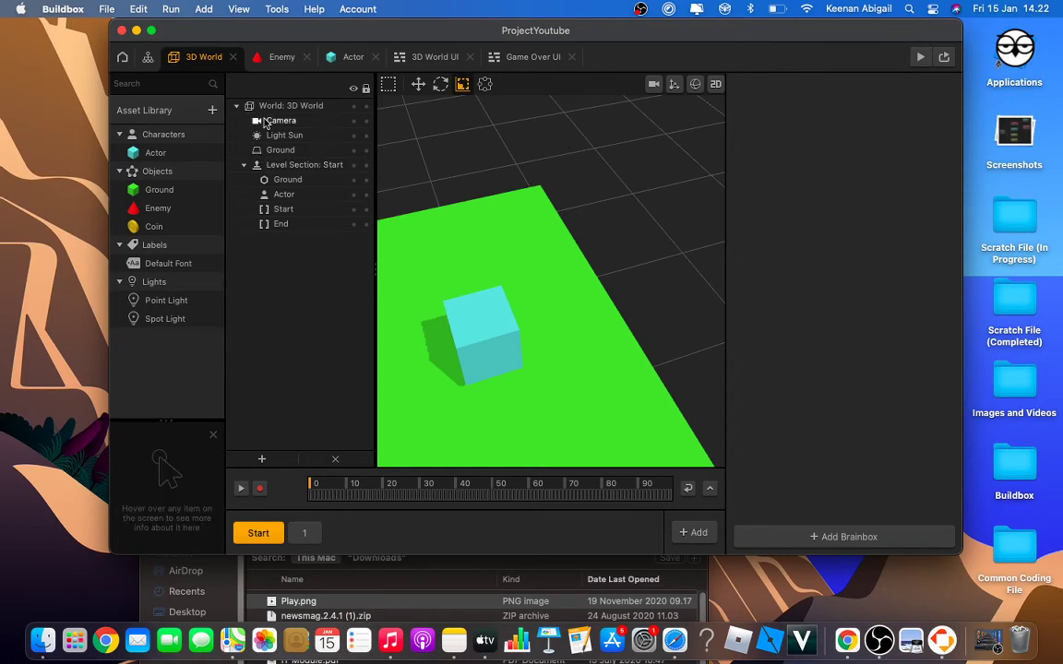
left_click(272, 57)
left_click(189, 57)
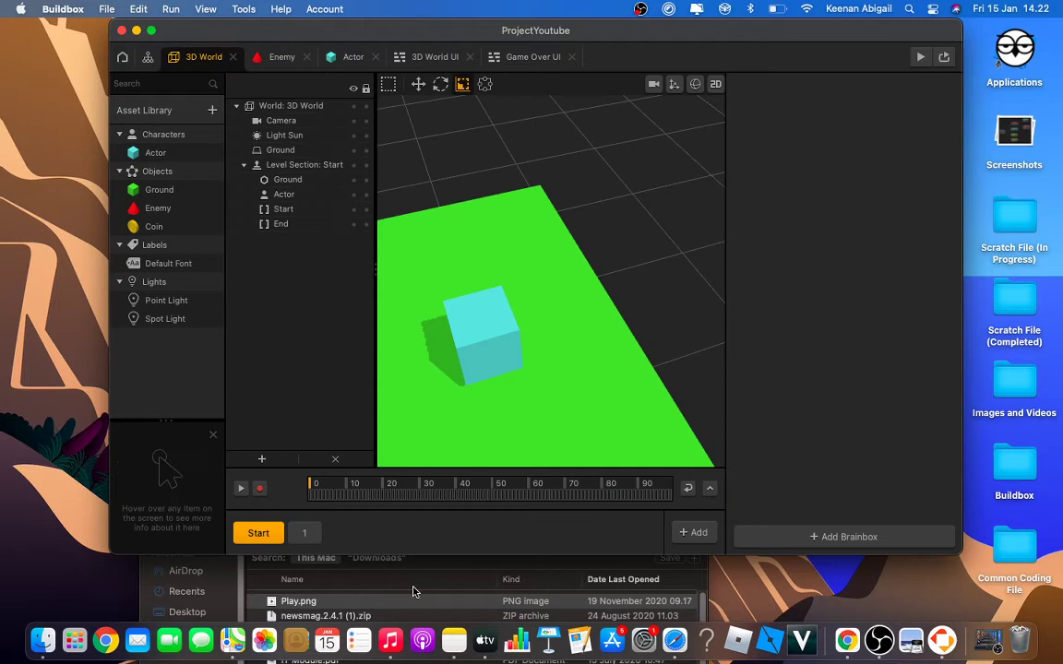
left_click(304, 532)
right_click_drag(383, 376, 777, 356)
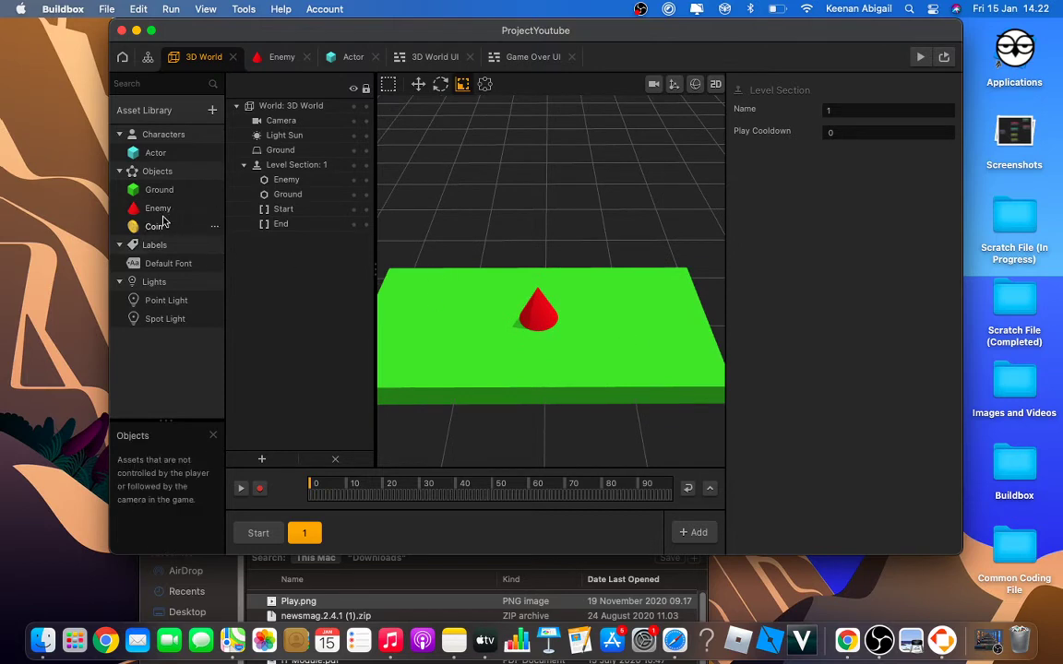
left_click_drag(153, 226, 633, 237)
left_click_drag(523, 318, 524, 314)
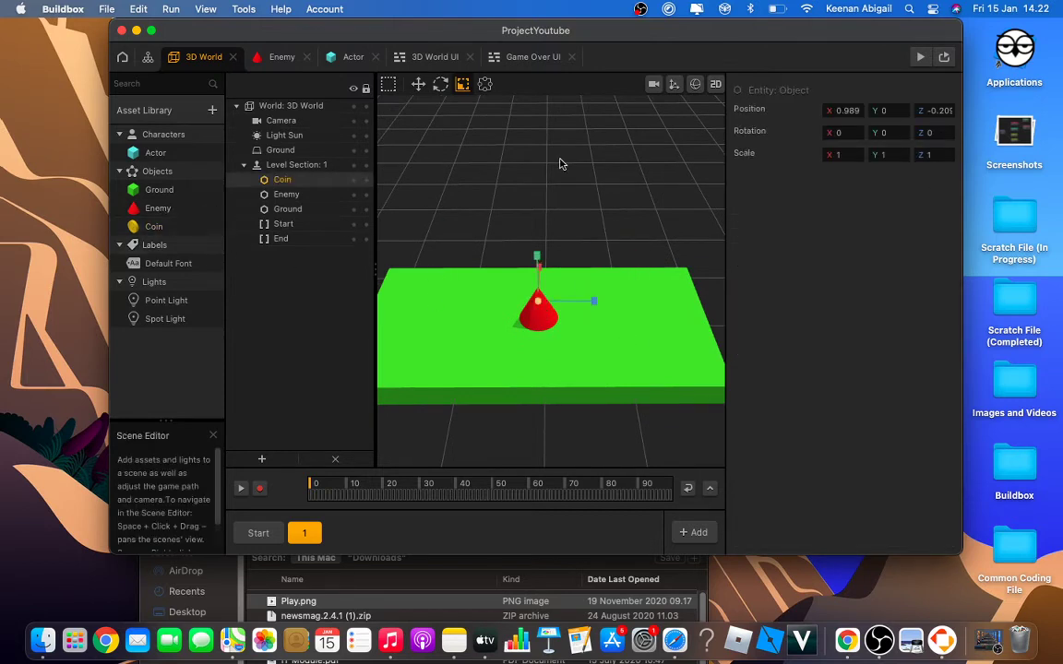
Step: Close the two UI screens and move the coin above the enemy, to about X 0 and Y 1.99
left_click(571, 57)
left_click(469, 57)
right_click_drag(616, 246, 366, 256)
left_click(418, 84)
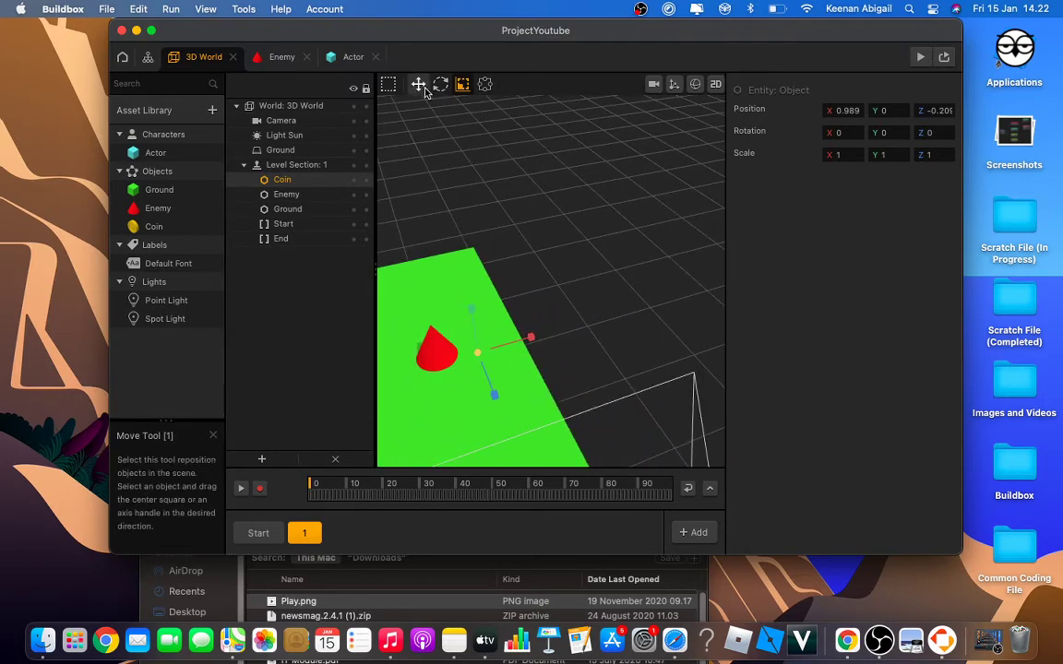
left_click_drag(476, 316, 483, 248)
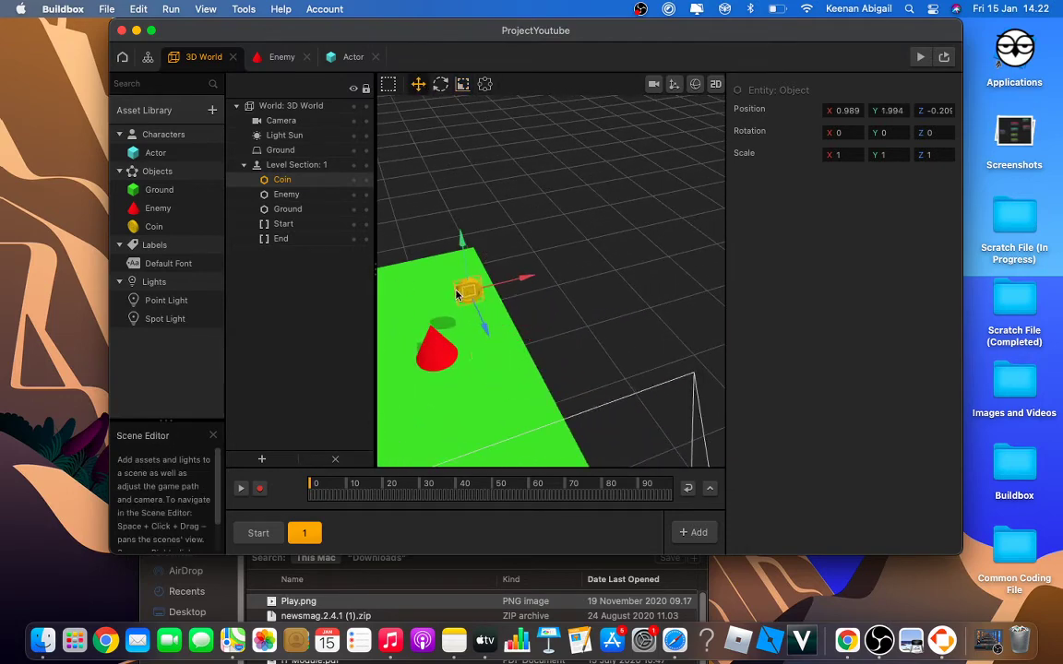
left_click_drag(513, 289, 470, 290)
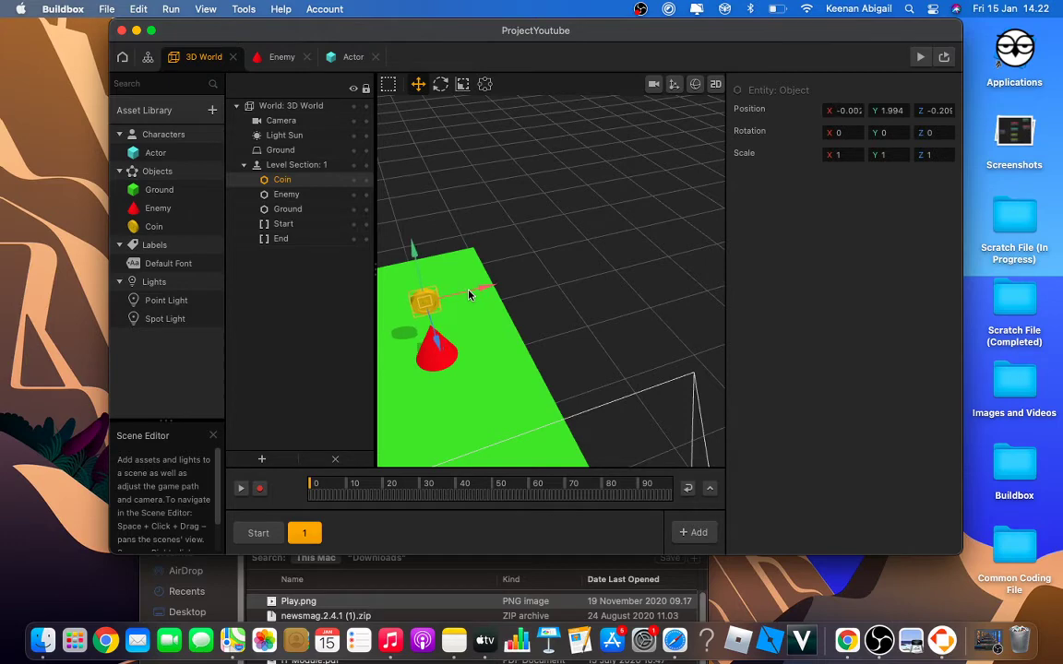
Step: Set the Y gravity of the 3D World to -20 in the Mind Map
left_click(148, 57)
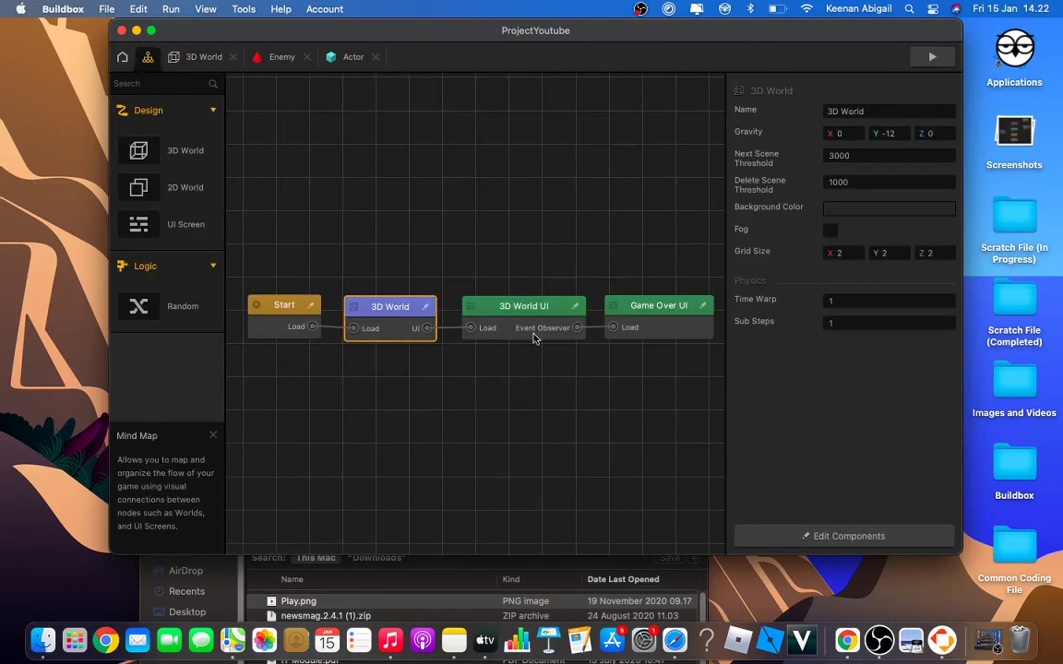
left_click(285, 316)
left_click(391, 334)
left_click(884, 134)
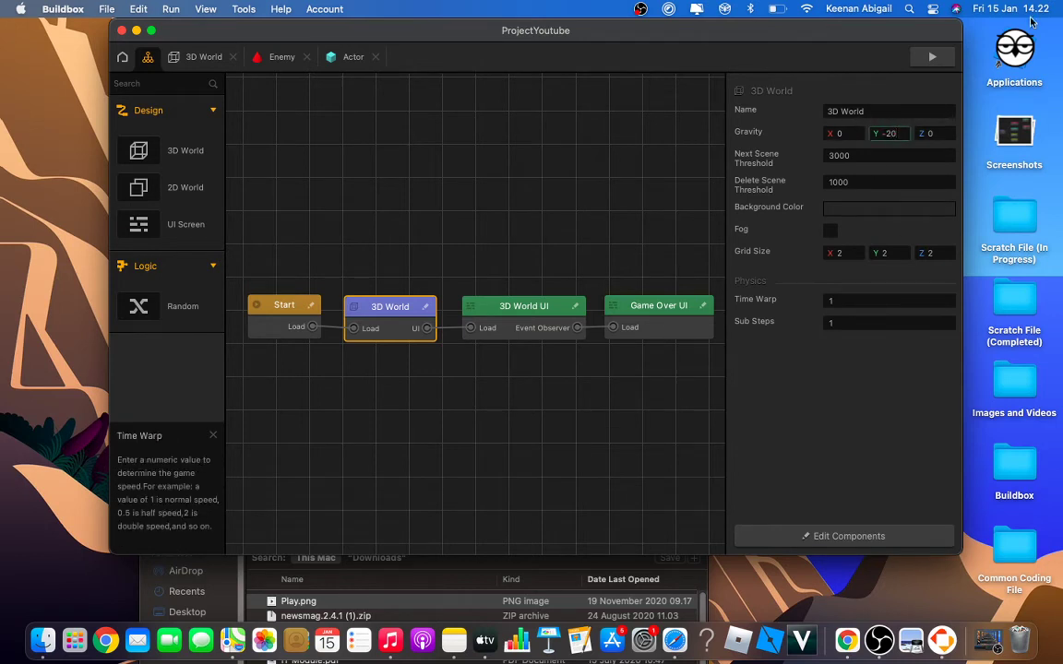
Step: Flatten the enemy in scene 1 of the 3D World to a Y scale of about 0.755 and deselect it
left_click(201, 57)
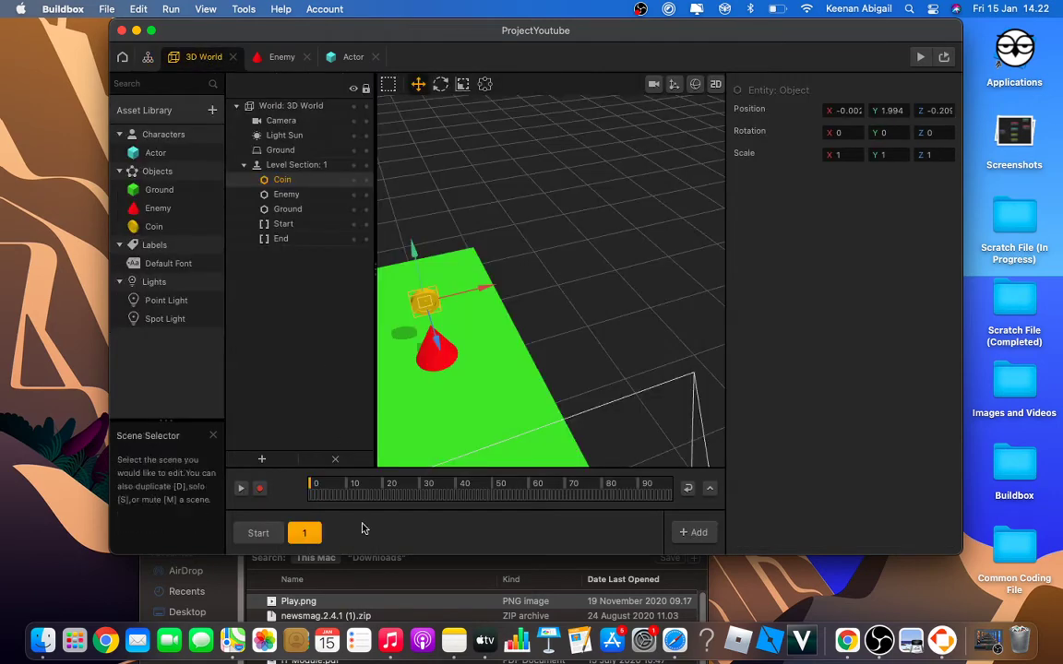
left_click(430, 352)
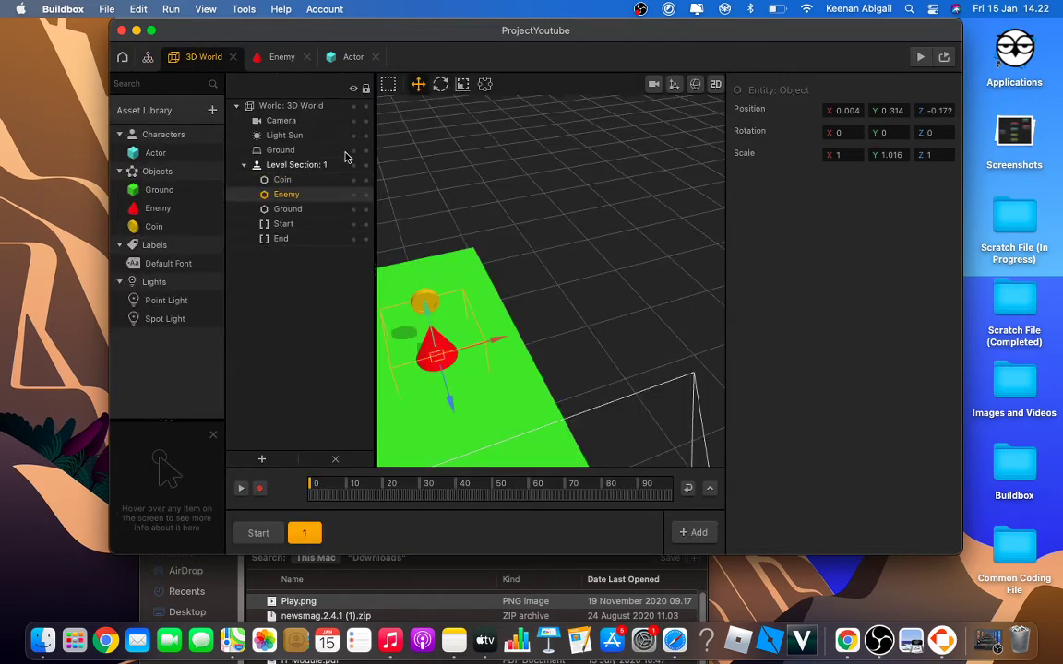
left_click(462, 84)
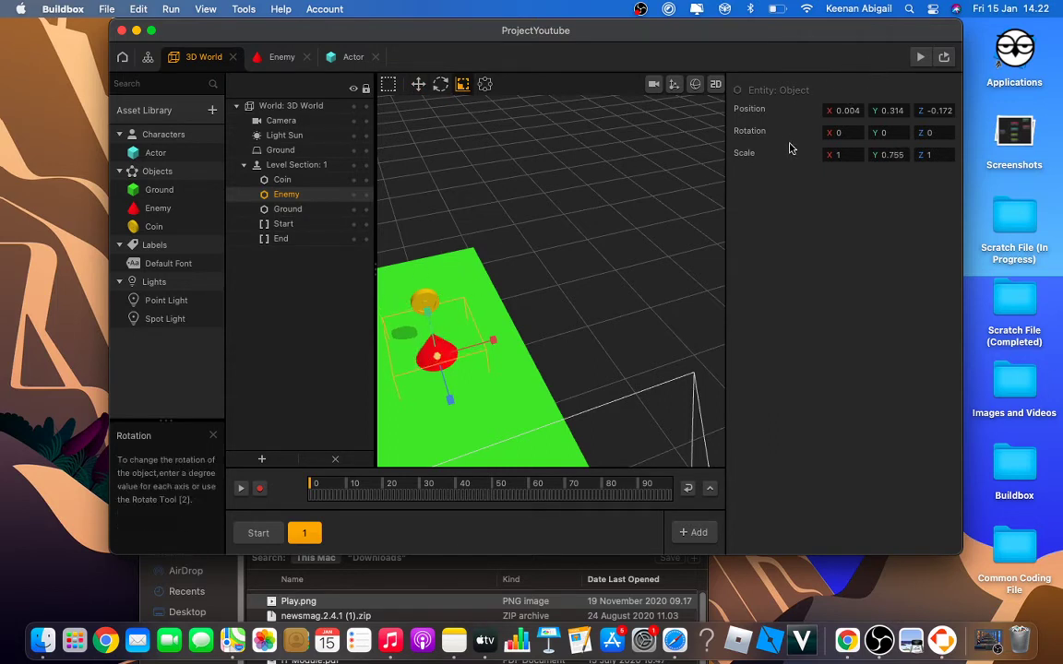
left_click(418, 84)
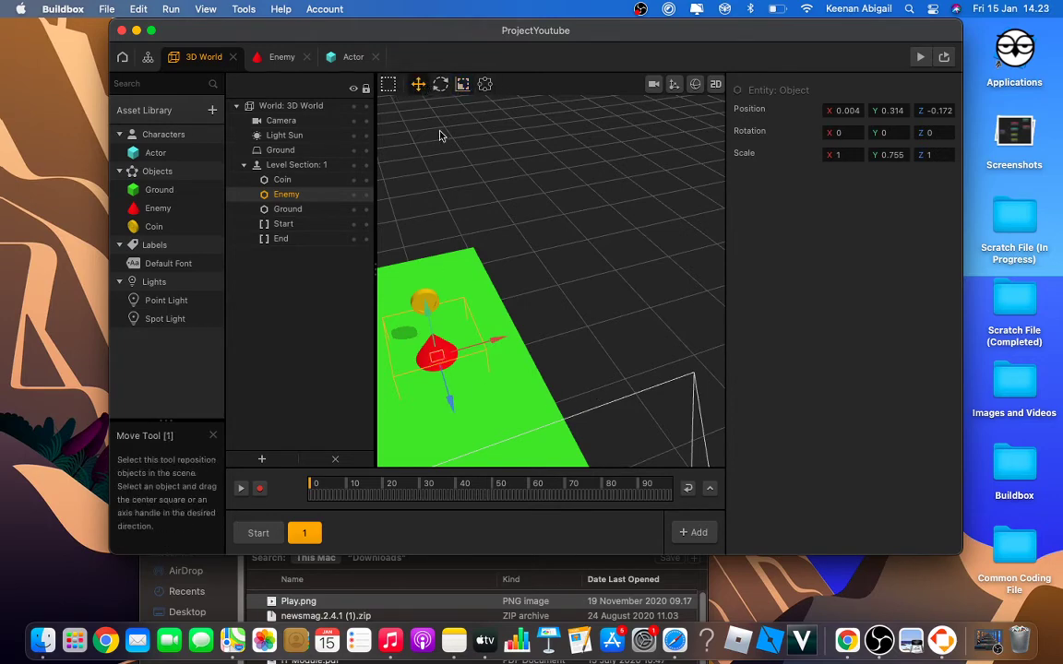
left_click(609, 195)
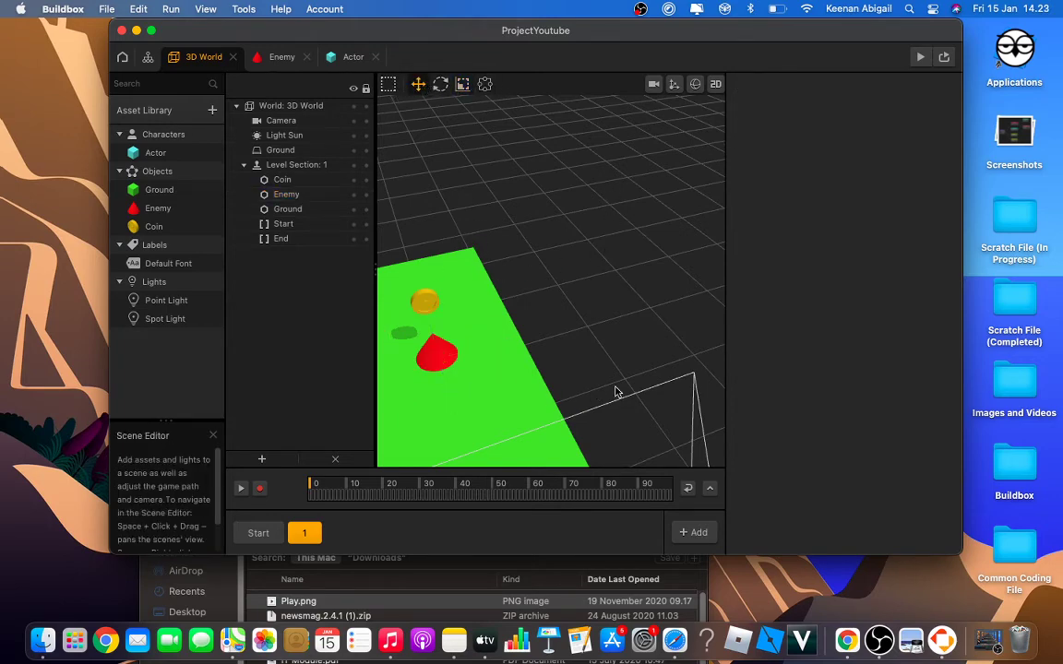
Step: Move the coin to about X 0.13 and Y 2.08, test the jump in the game preview, and close the preview
scroll(751, 397, "down", 5)
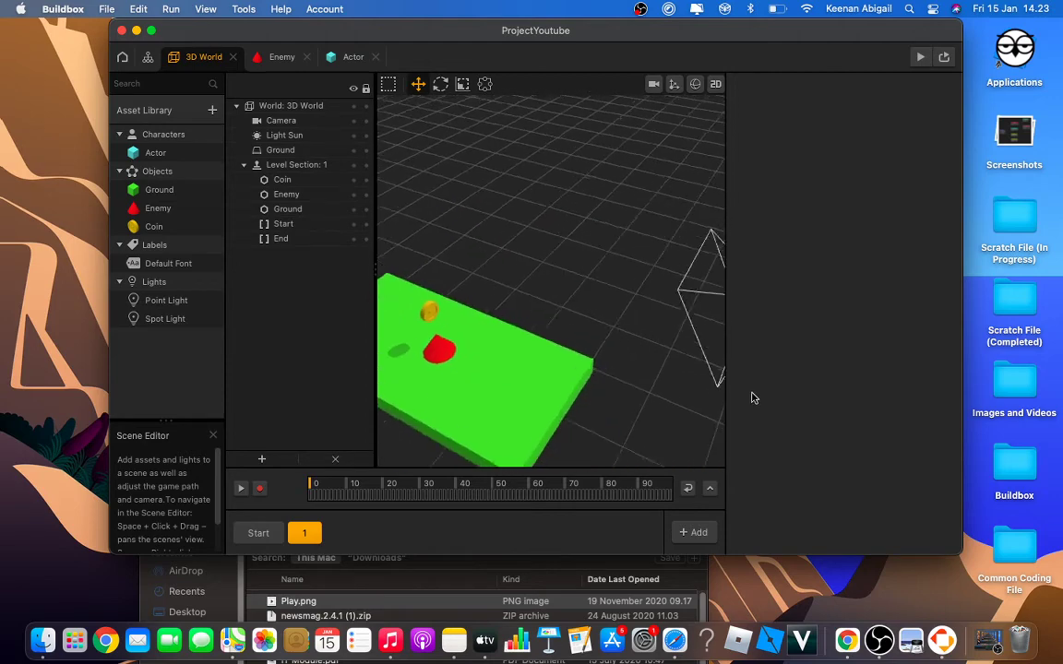
left_click(548, 310)
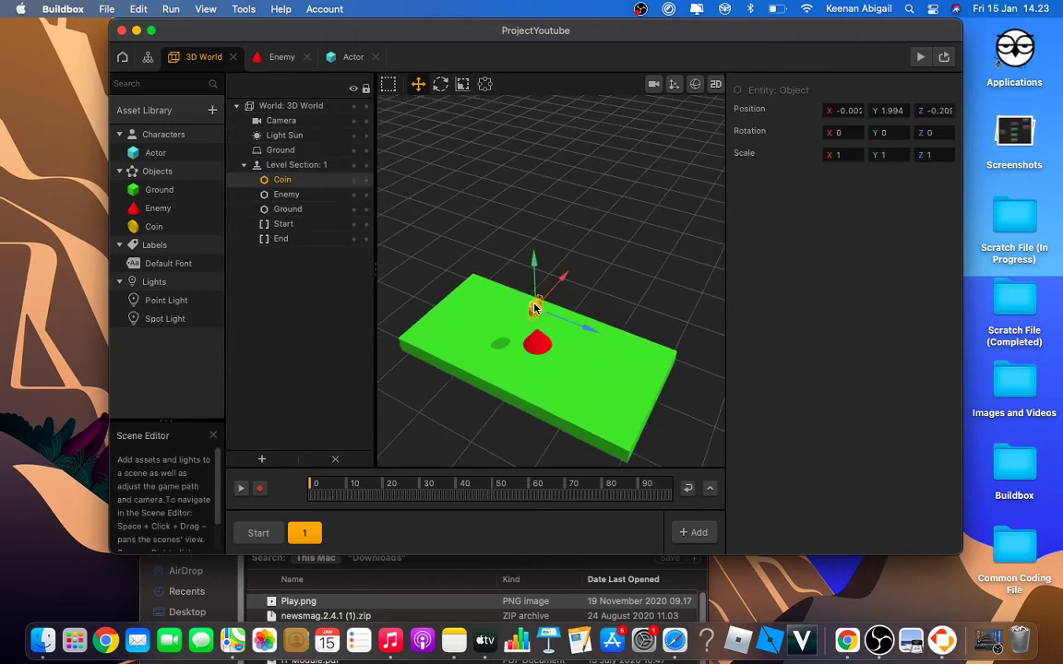
right_click_drag(547, 310, 389, 322)
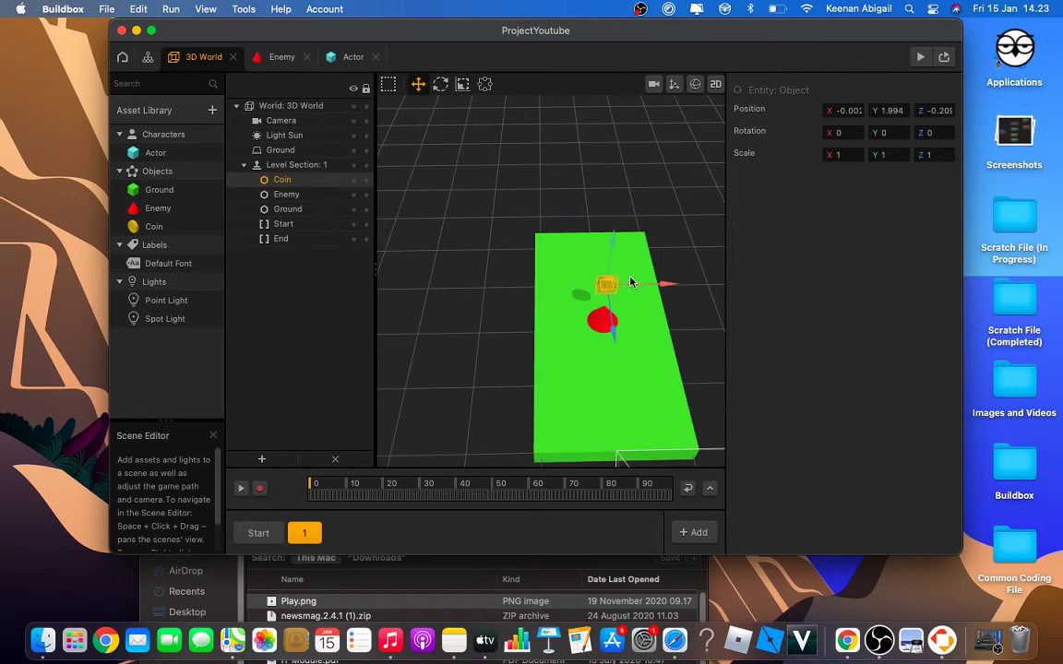
left_click_drag(649, 283, 623, 241)
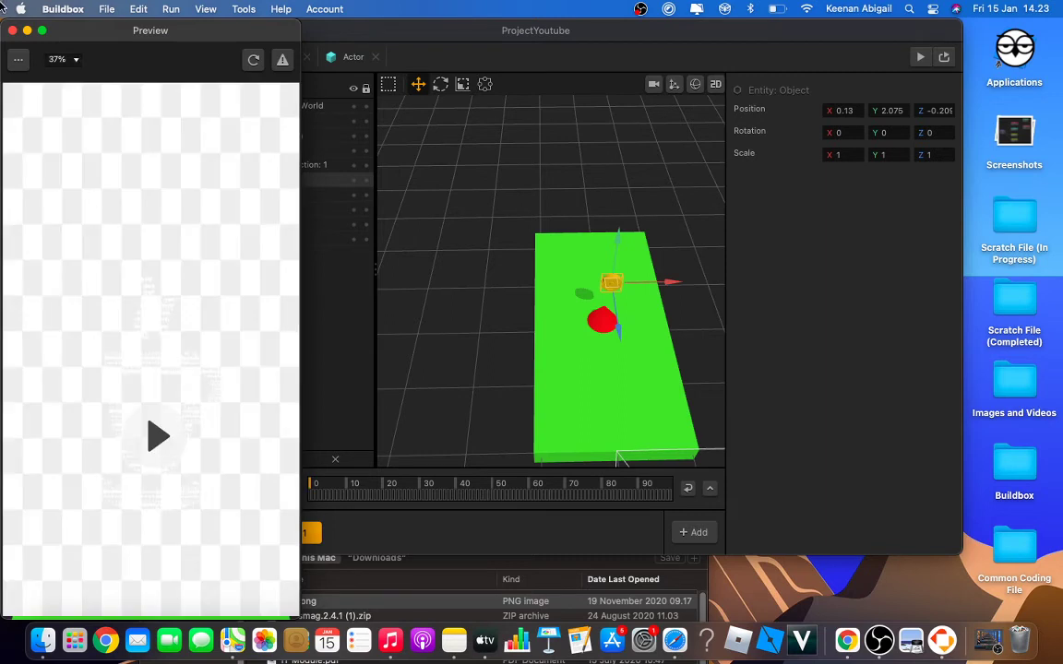
left_click(12, 30)
Step: Shift the coin to about X -0.07 and Y 2.58, test the game in the preview, and close it
left_click_drag(668, 287, 657, 282)
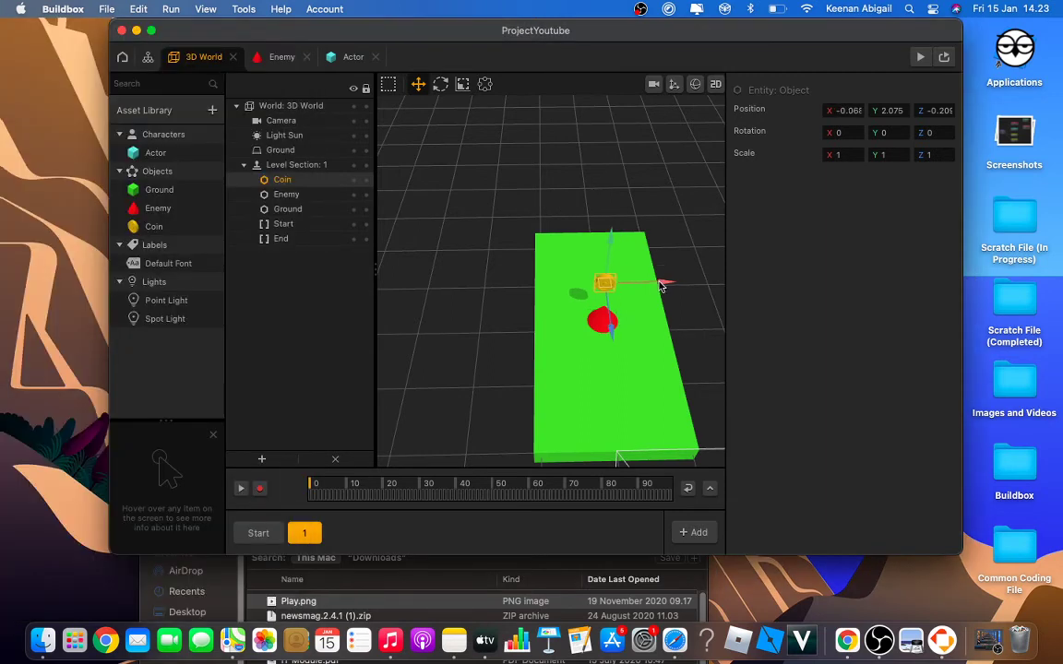
left_click_drag(614, 237, 616, 224)
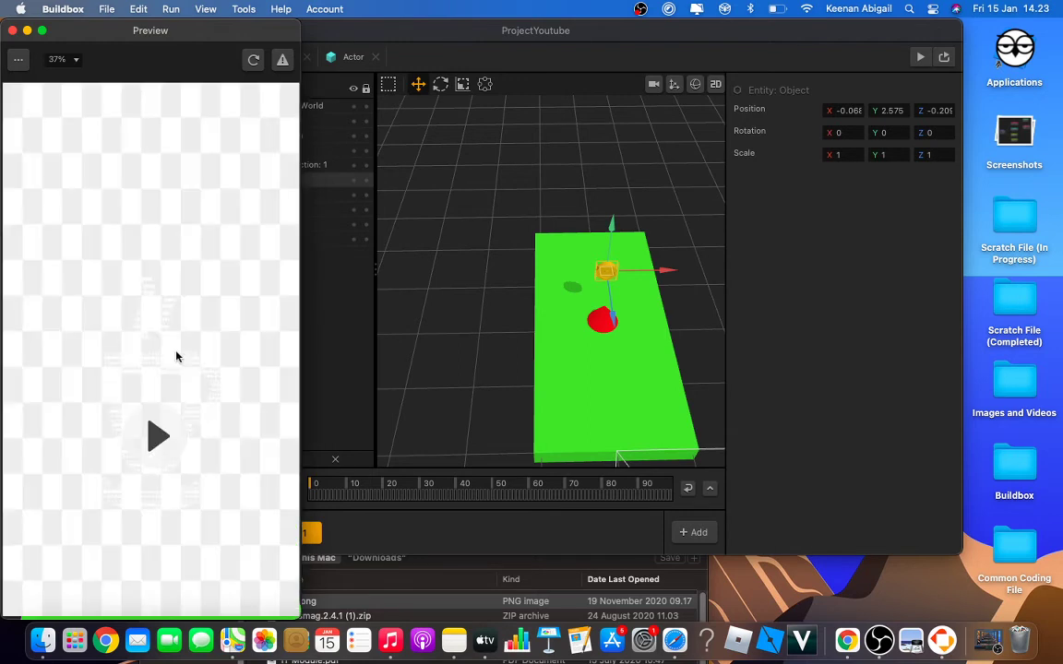
left_click(12, 30)
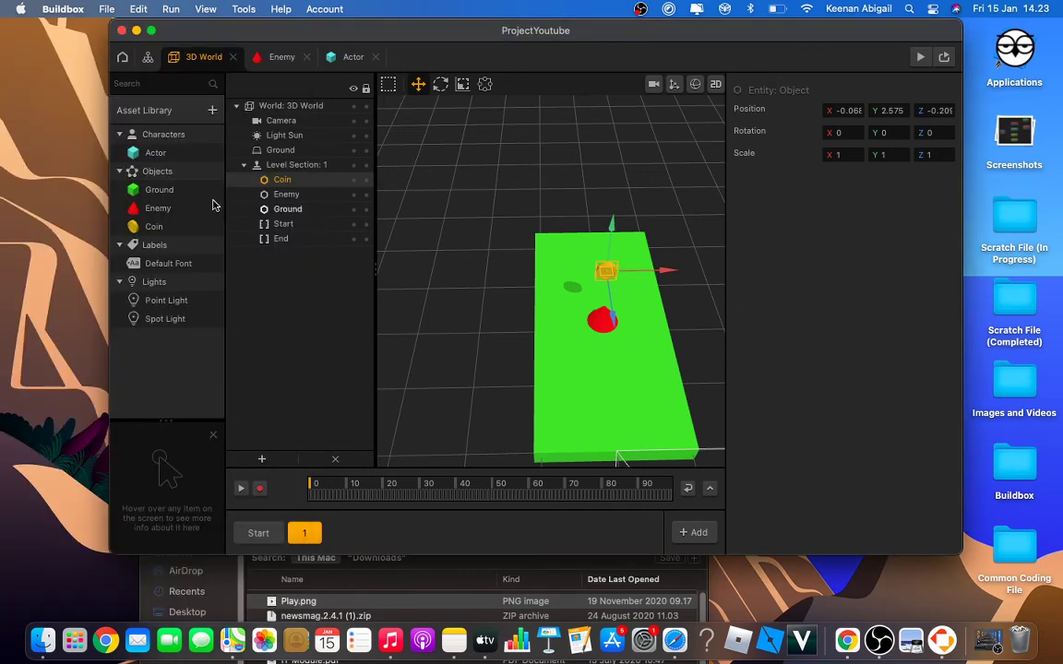
Step: Look over the node maps of the Enemy and Actor and return to the 3D World scene
left_click(280, 63)
left_click(342, 60)
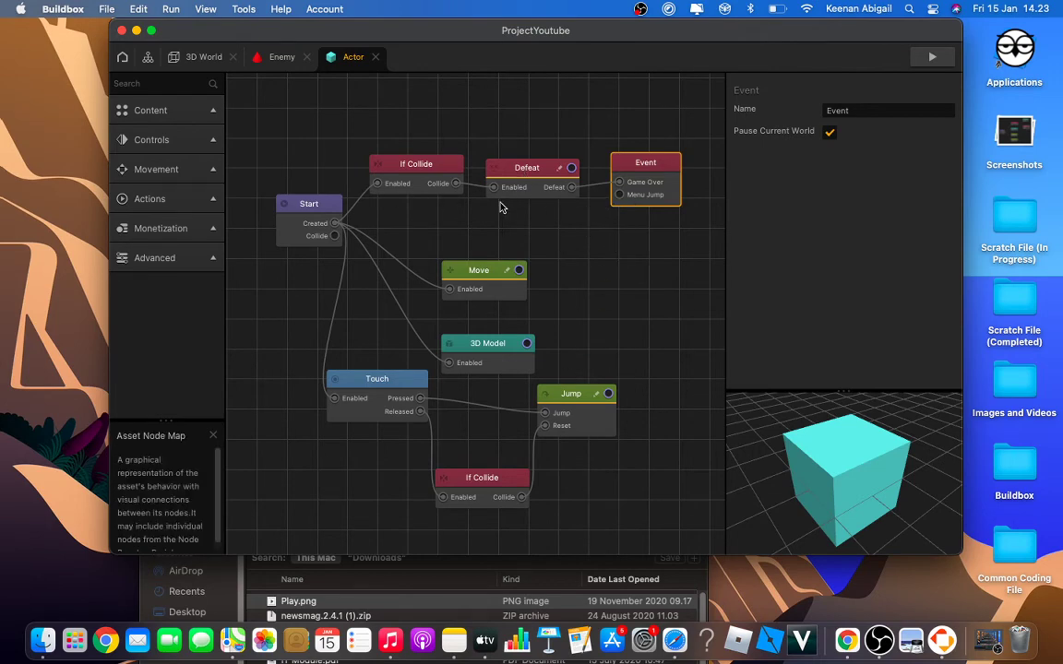
left_click(205, 59)
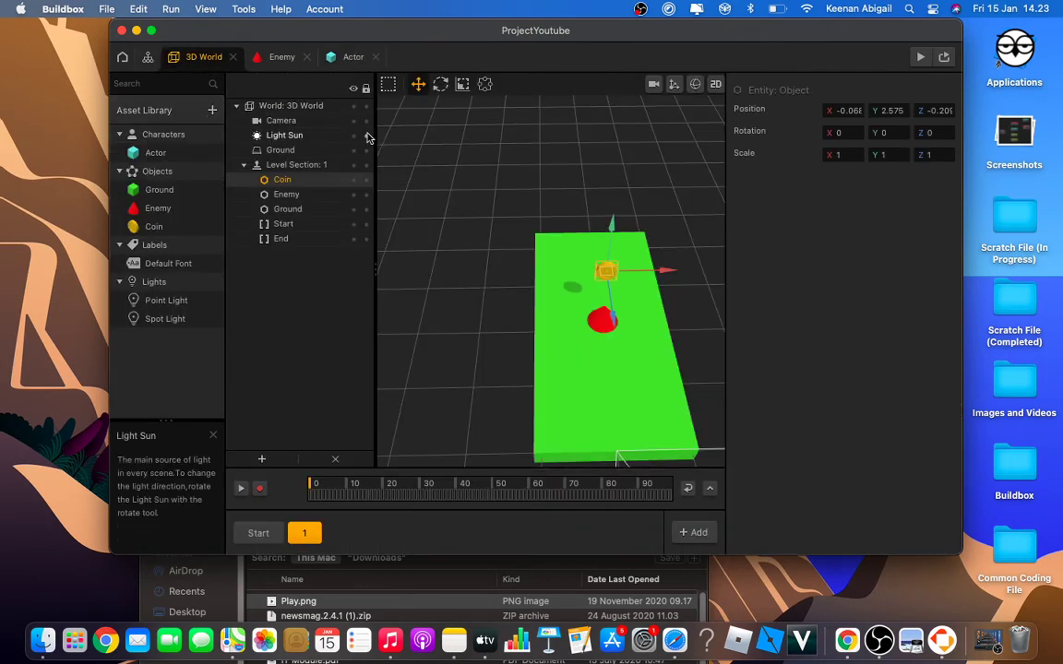
Step: Open the 3D World UI screen from the Mind Map and keep the asset library at Small Icons
left_click(147, 56)
left_click(577, 306)
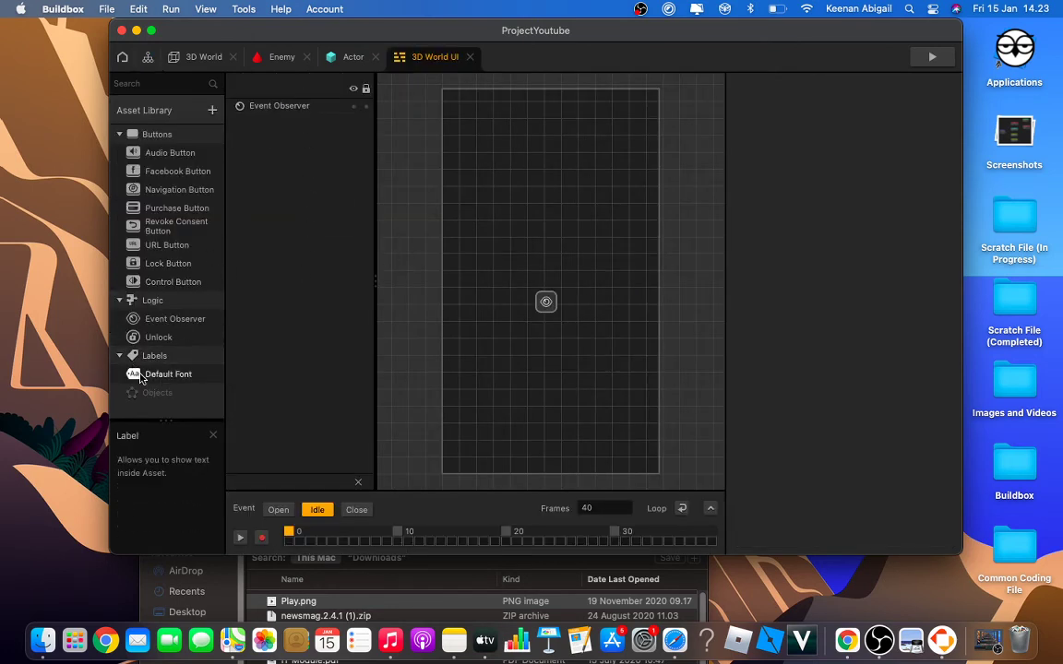
right_click(191, 376)
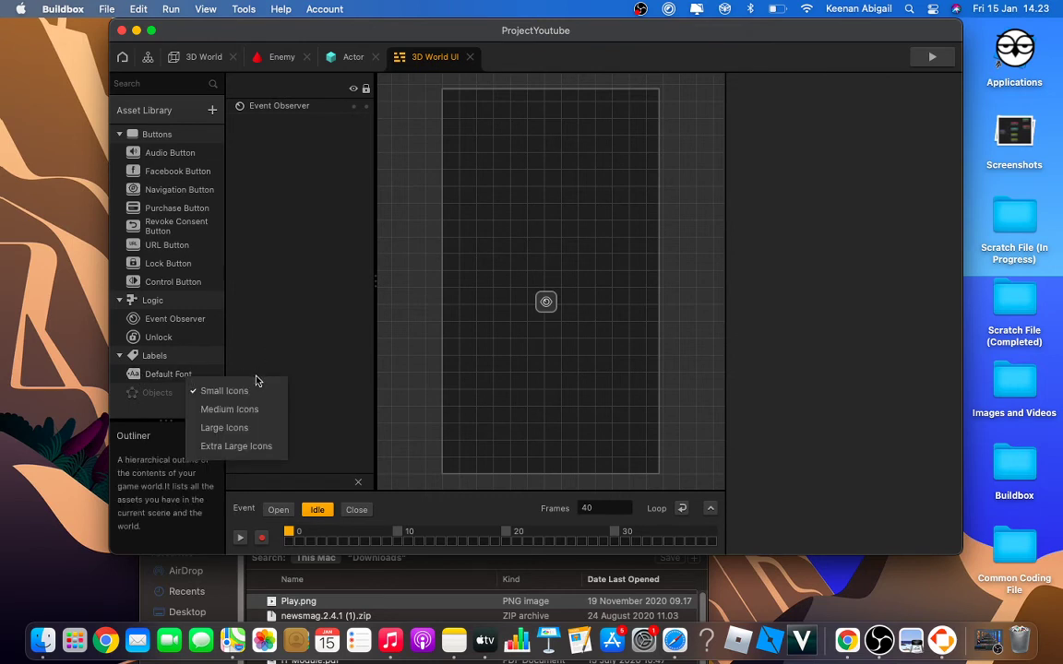
left_click(249, 391)
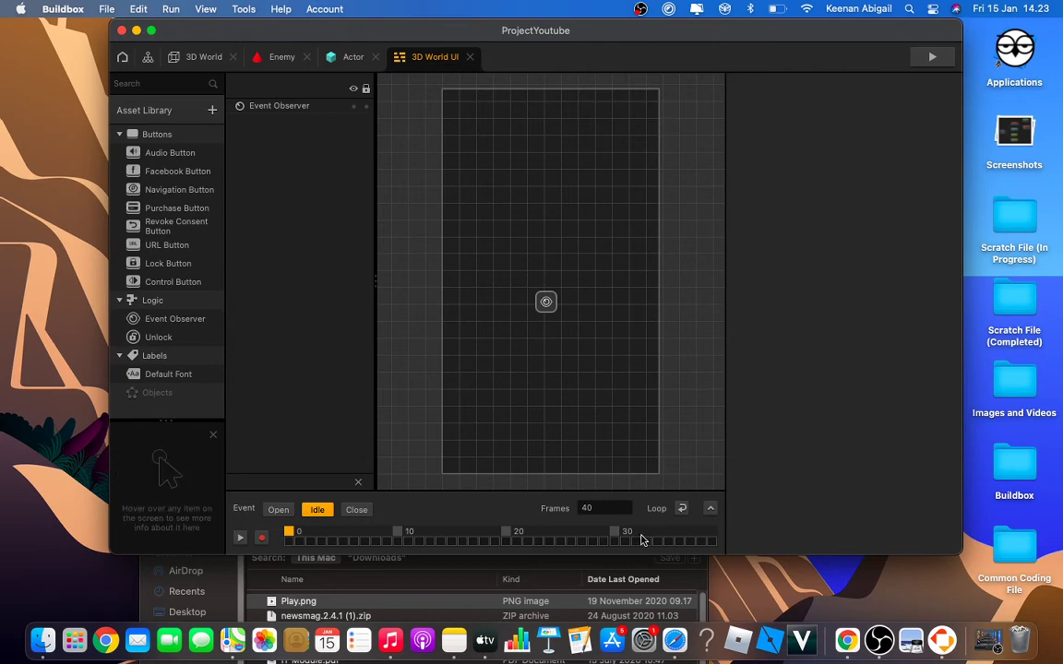
Step: Close the Buildbox project window and the Finder search window
left_click(148, 566)
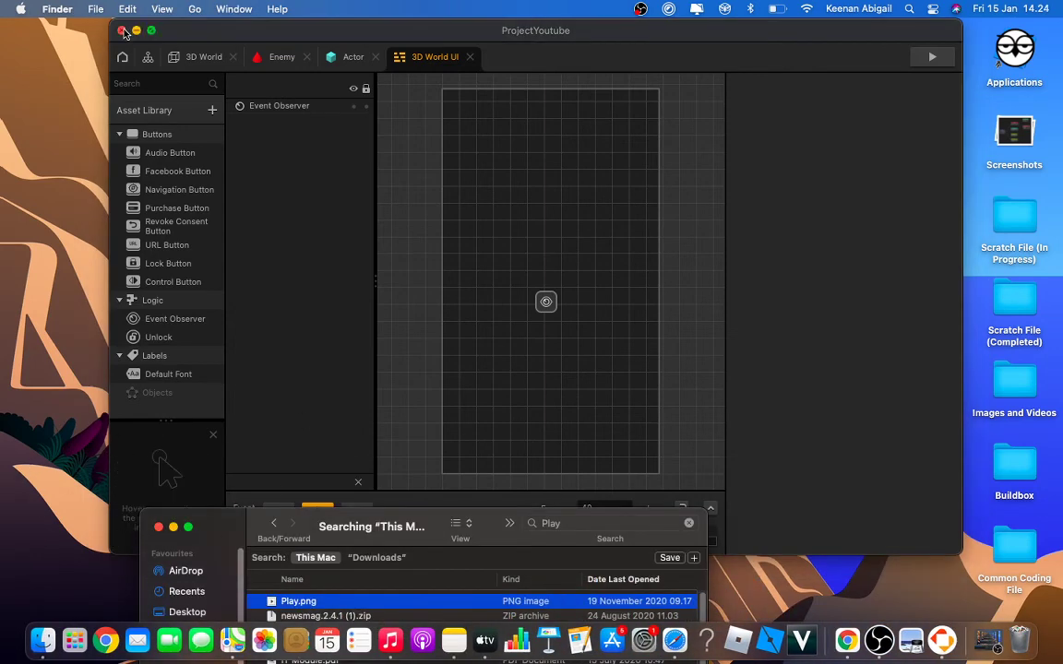
left_click(122, 30)
left_click(542, 305)
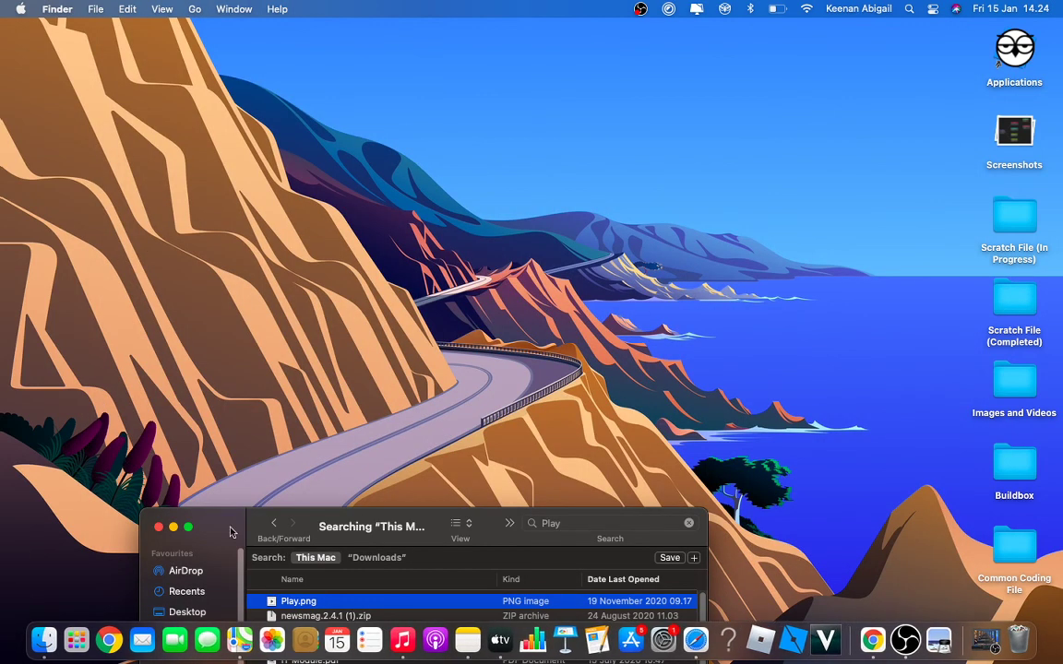
left_click(157, 528)
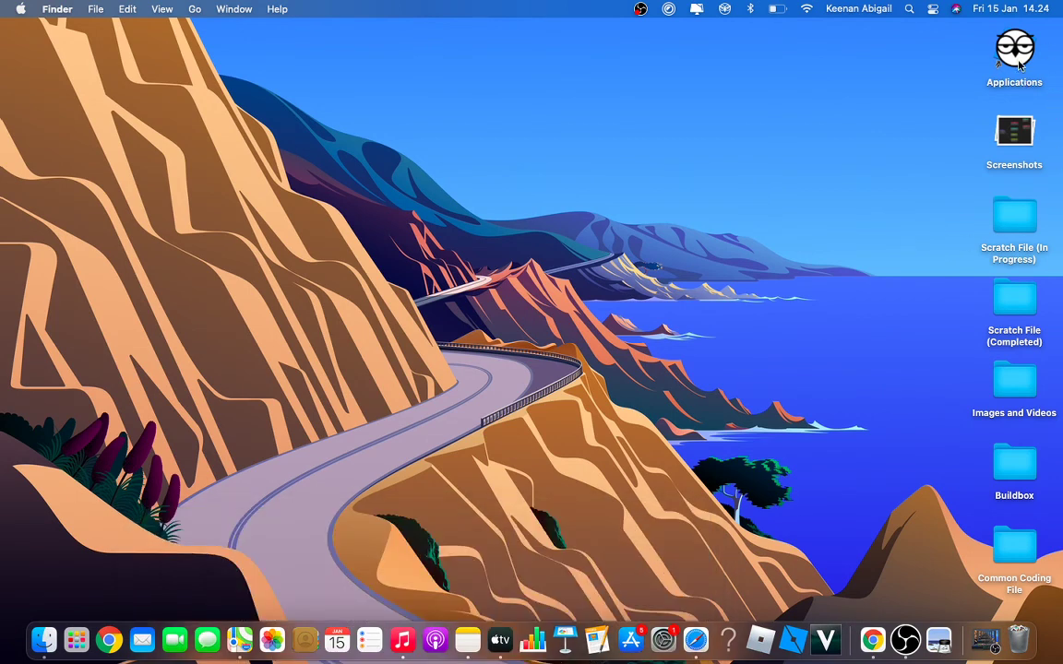
Step: Launch Buildbox and reopen the recent project ProjectYoutube
double_click(1007, 369)
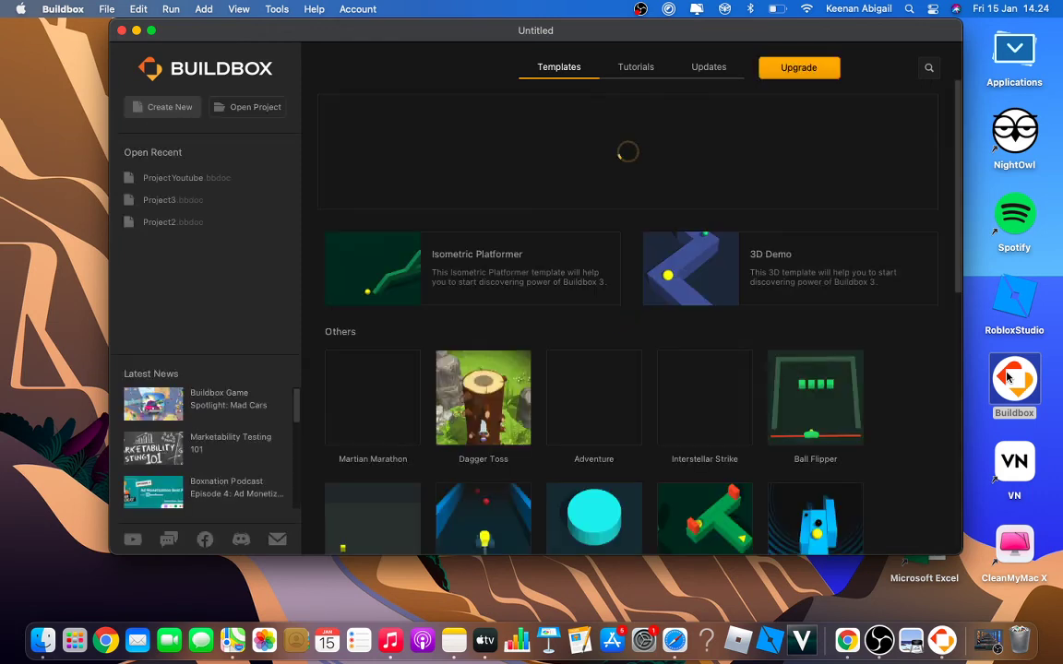
left_click(198, 180)
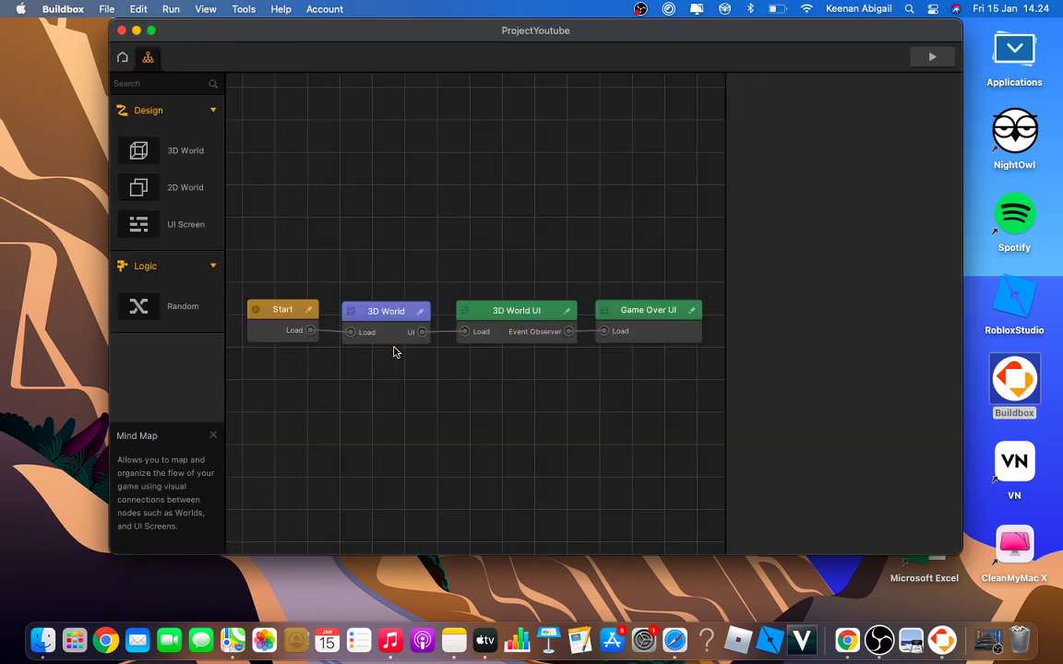
Step: Open the 3D World UI screen at its Open event and inspect the Event Observer's properties and the asset library
left_click(574, 314)
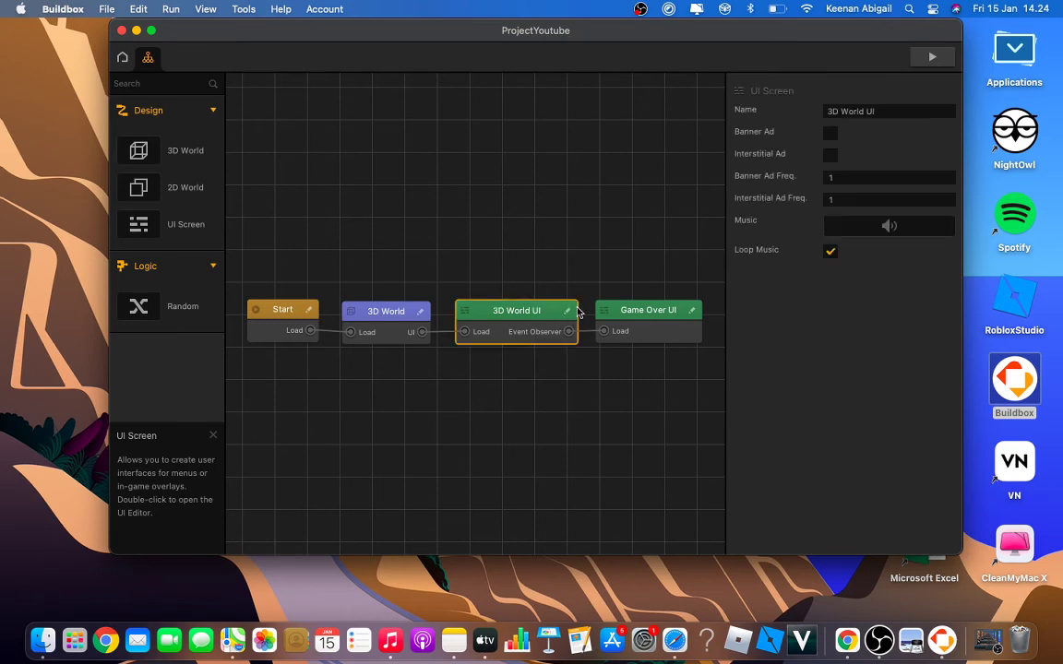
left_click(568, 312)
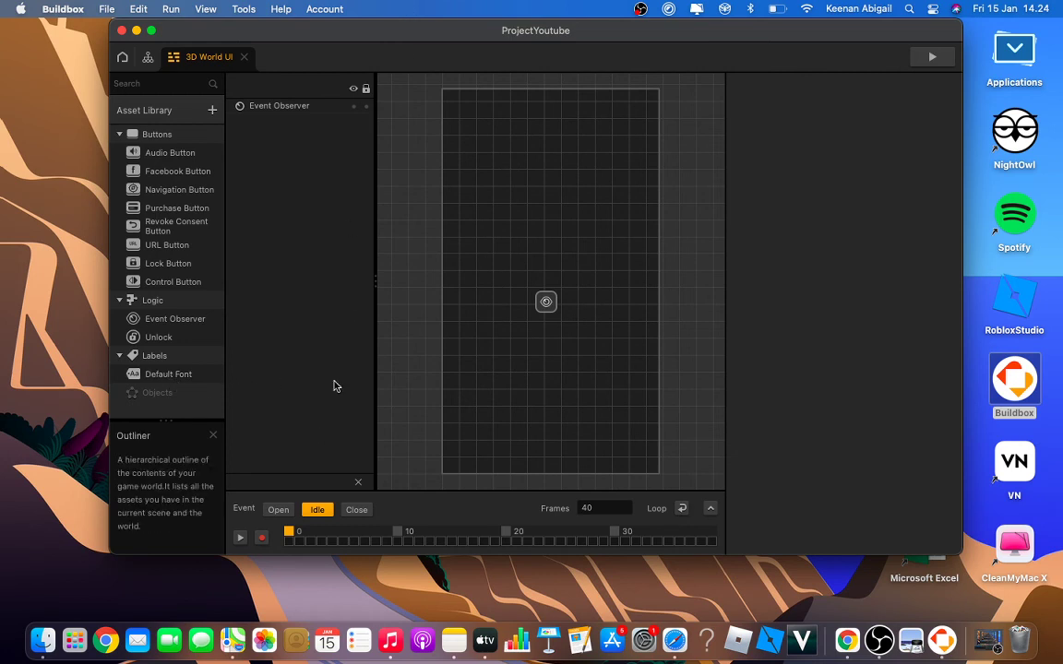
left_click(277, 509)
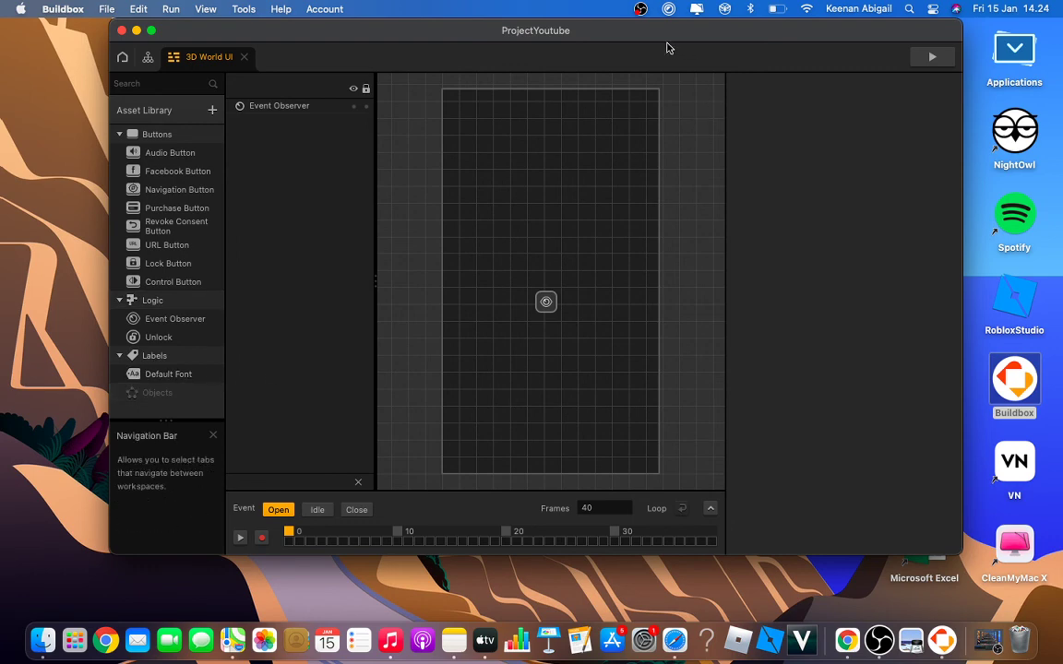
mouse_move(635, 33)
left_mouse_down()
mouse_move(643, 140)
mouse_move(633, 30)
left_mouse_up()
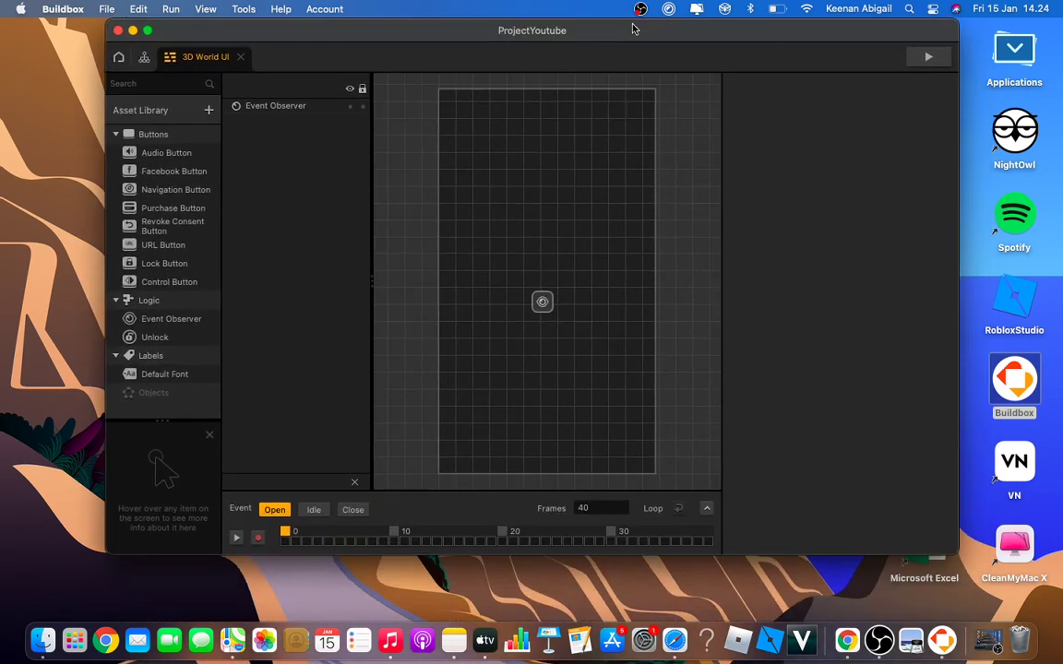
left_click(543, 303)
left_click(166, 373)
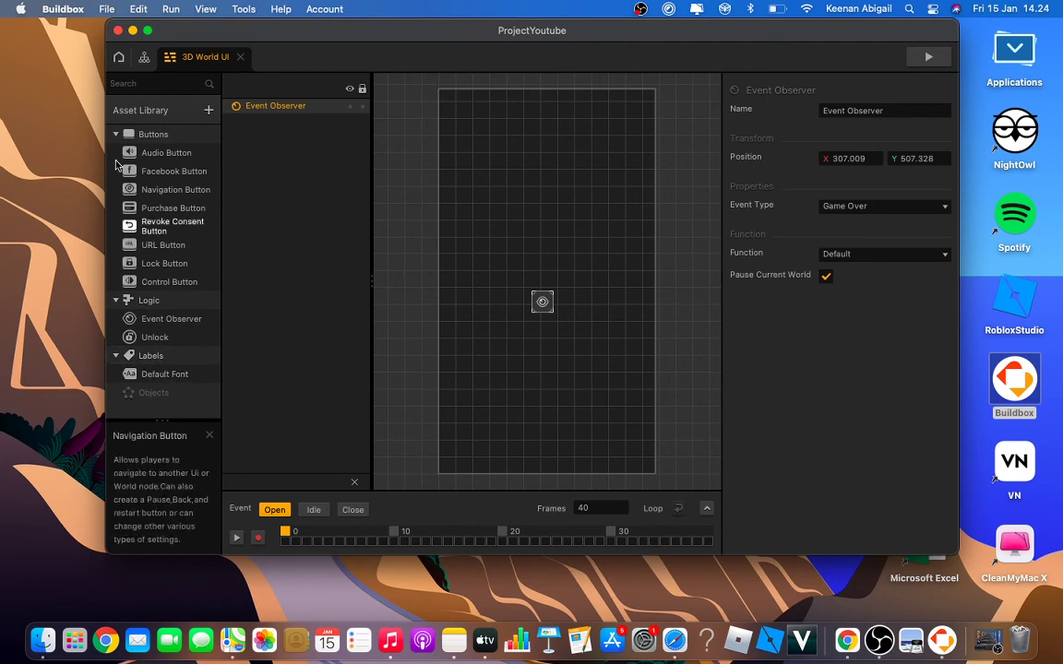
left_click(178, 111)
left_click(178, 110)
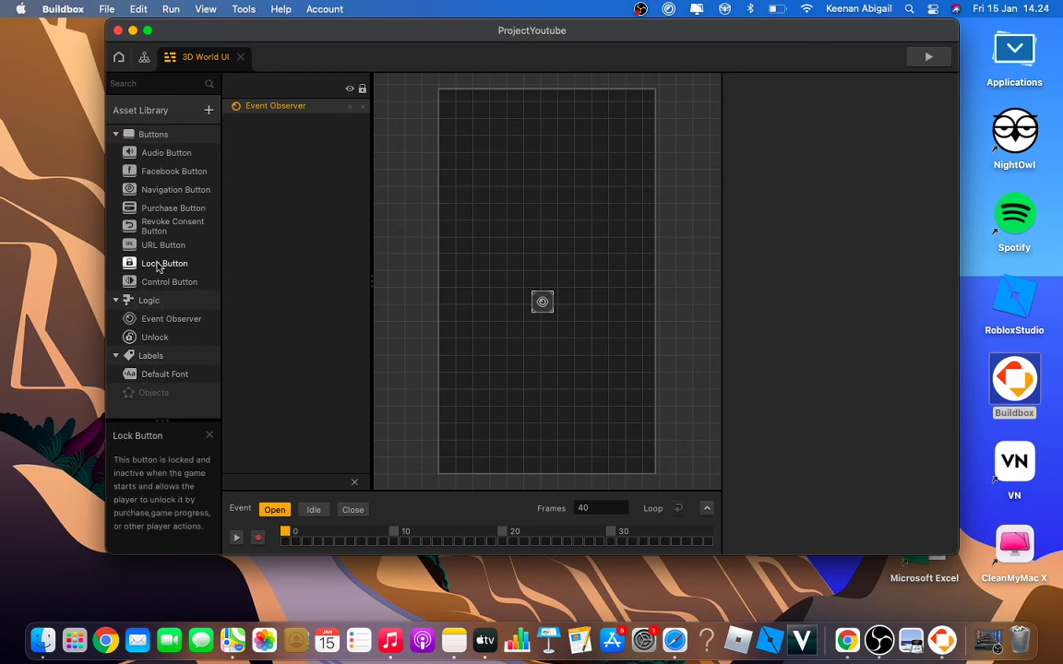
Step: Return to the Mind Map and shift the 3D World, 3D World UI and Game Over UI nodes slightly upward
left_click(119, 59)
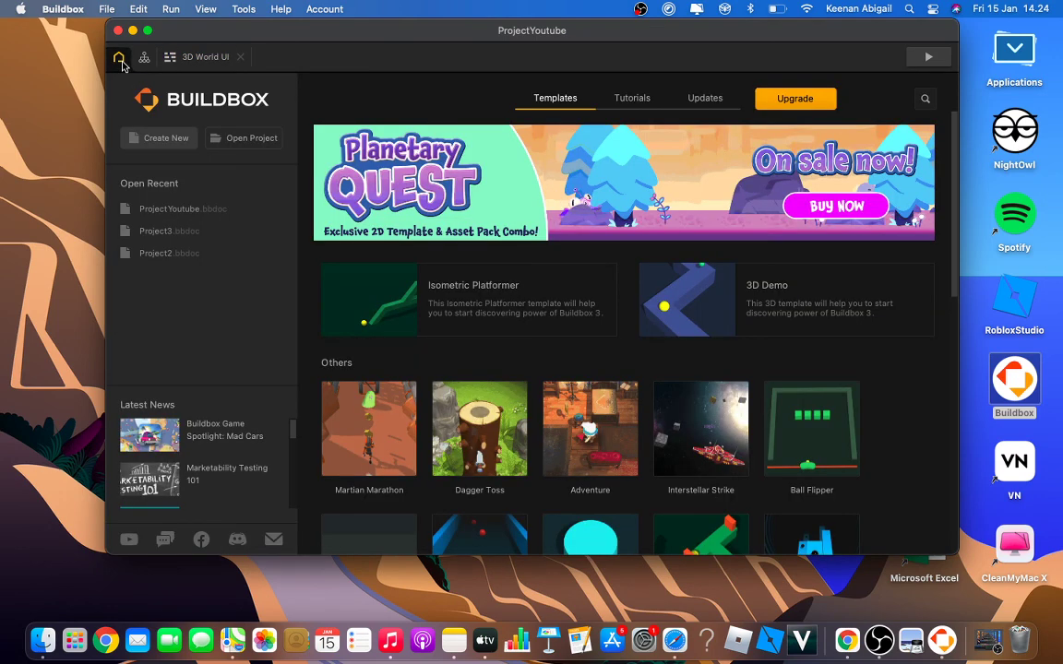
left_click(197, 59)
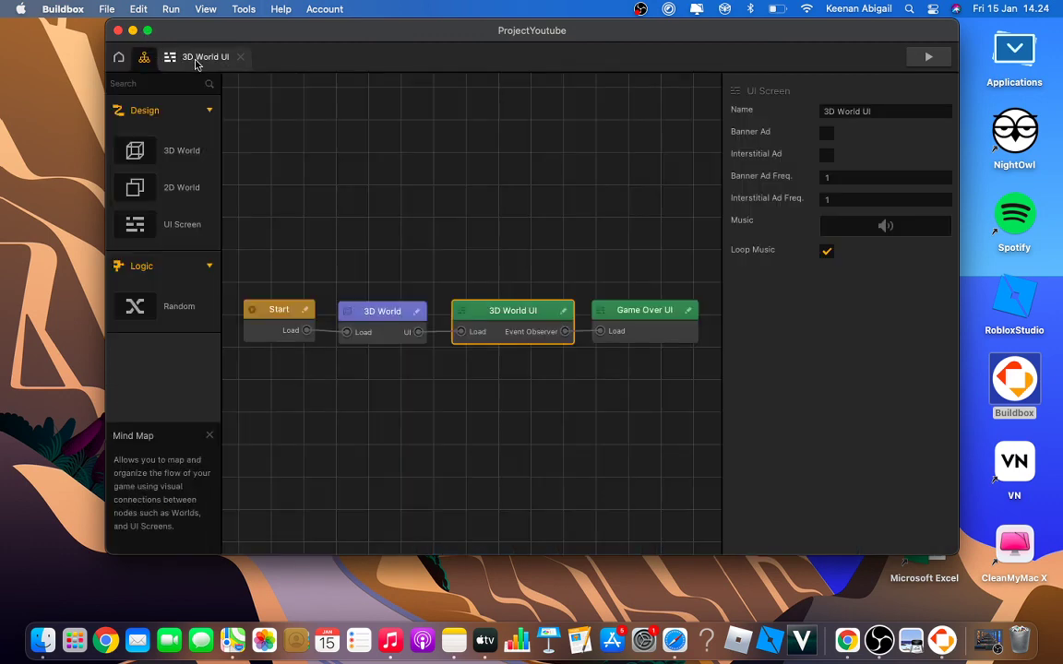
left_click_drag(374, 311, 367, 303)
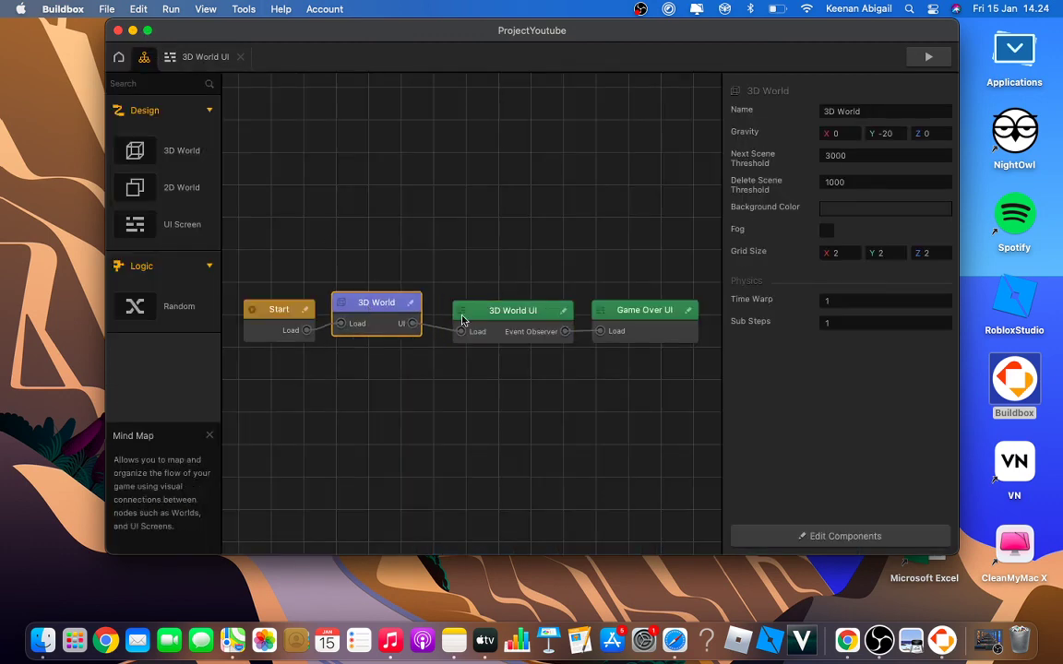
mouse_move(465, 318)
left_mouse_down()
mouse_move(496, 311)
mouse_move(455, 300)
left_mouse_up()
left_click_drag(610, 311, 611, 285)
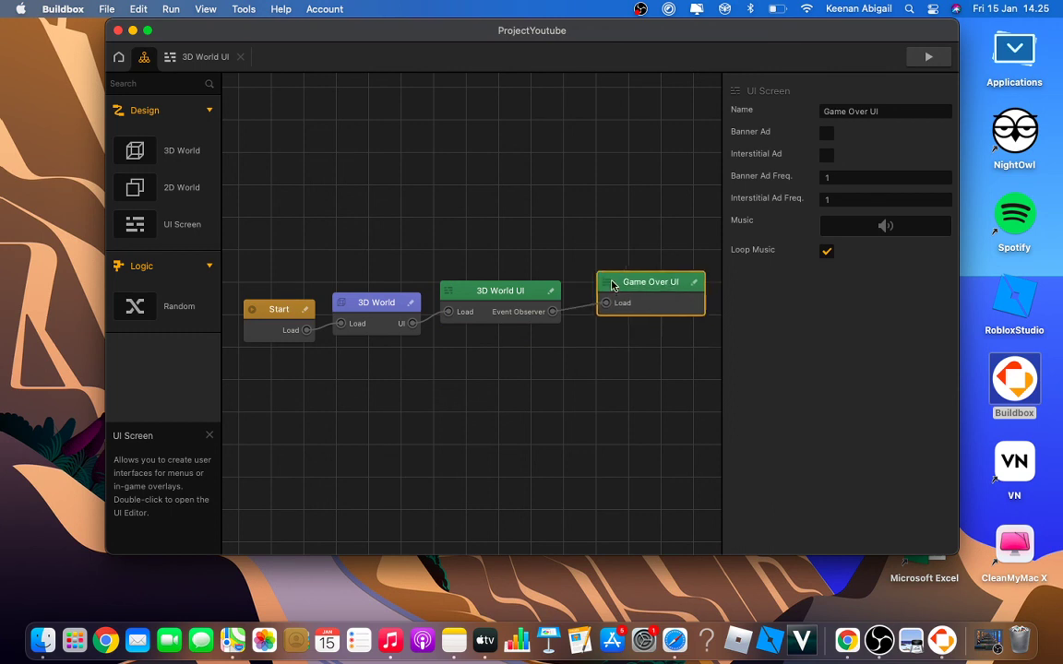